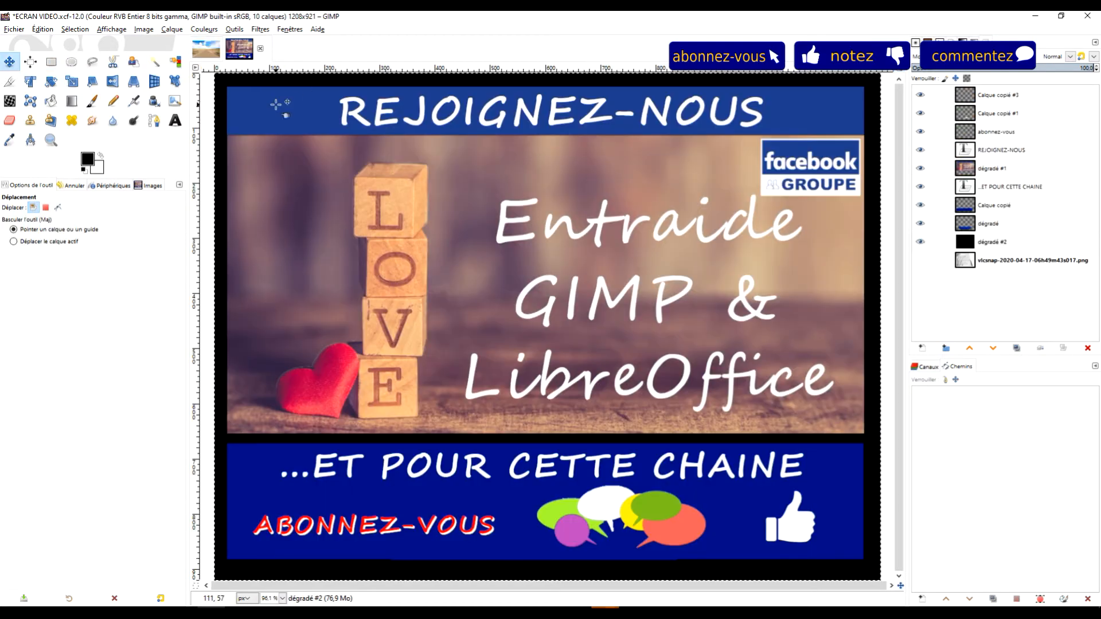
# - Open road-3186188_1920.jpg as a new layer in the daytime road image se former enrichit.xcf
pyautogui.click(204, 49)
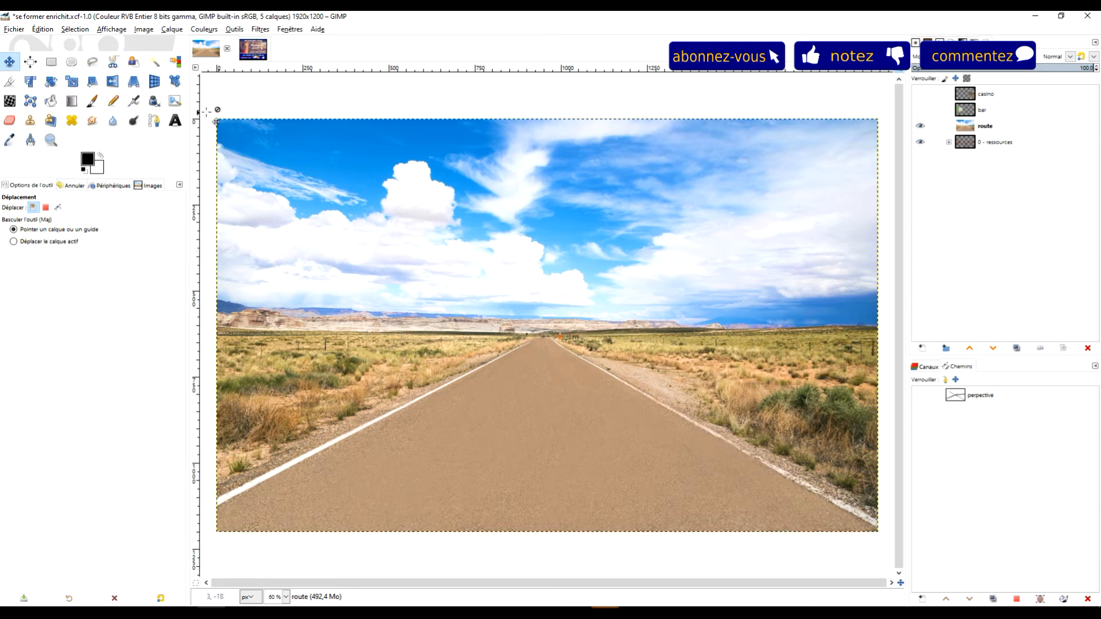
pyautogui.click(15, 29)
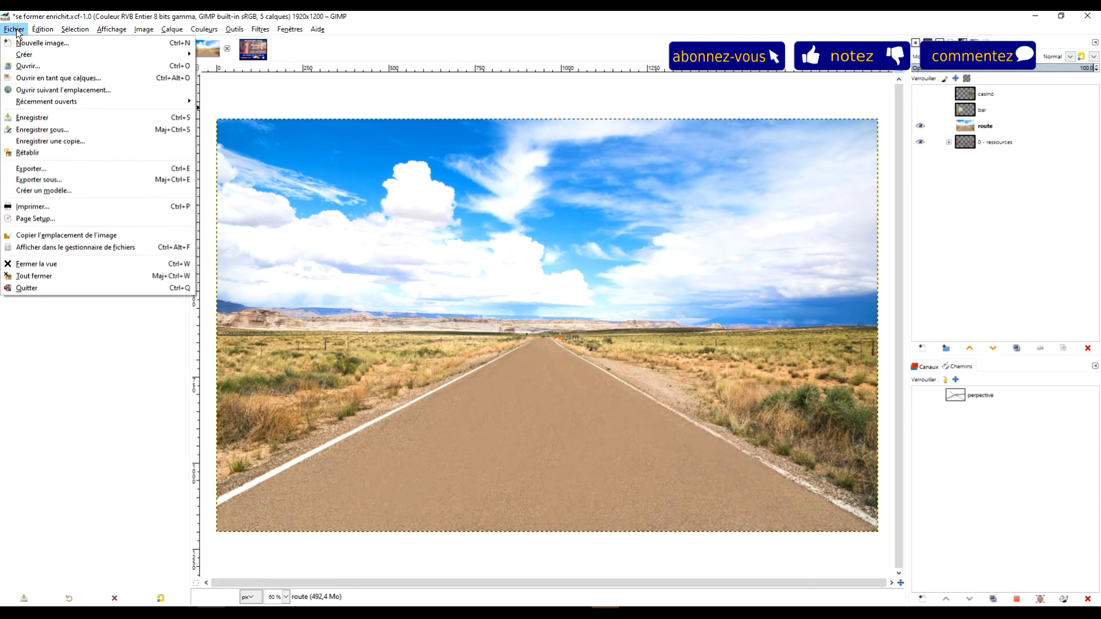
pyautogui.click(52, 78)
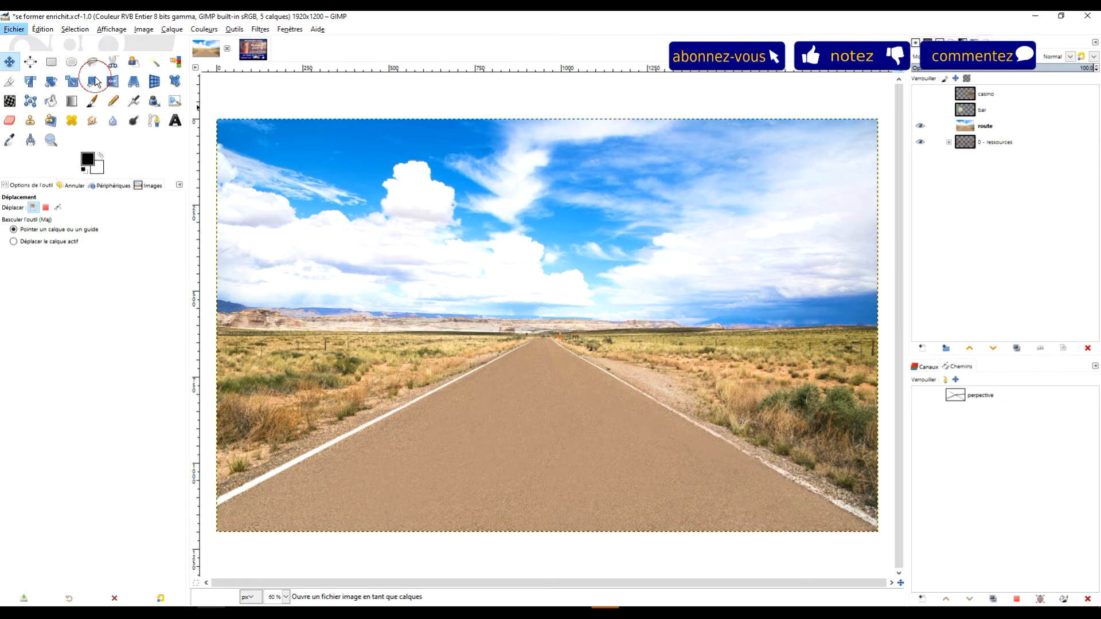
pyautogui.click(400, 139)
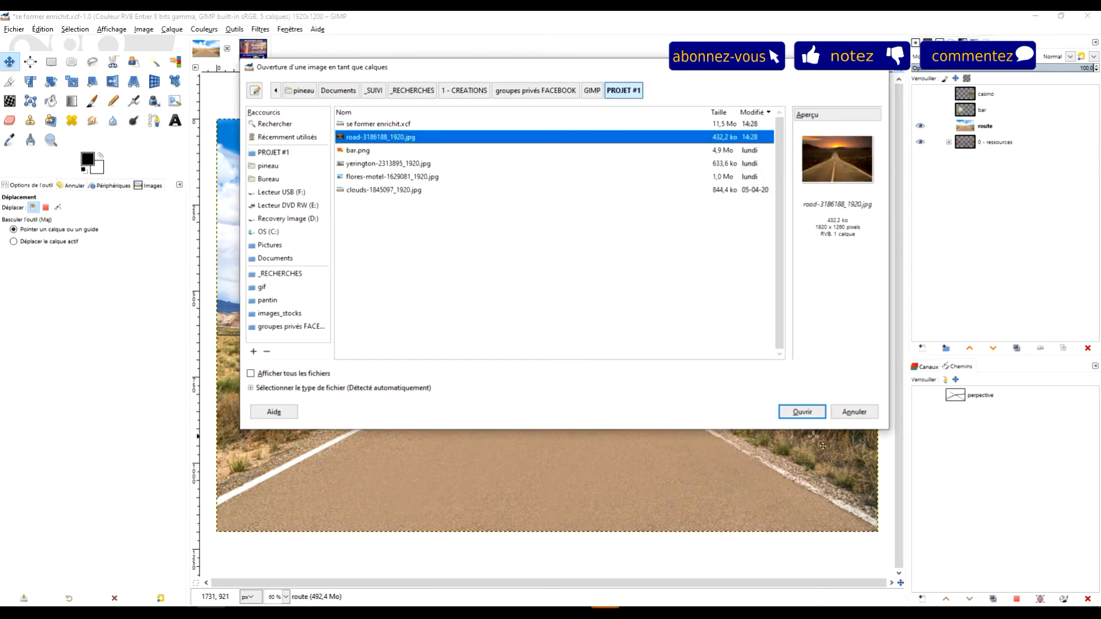
pyautogui.click(802, 412)
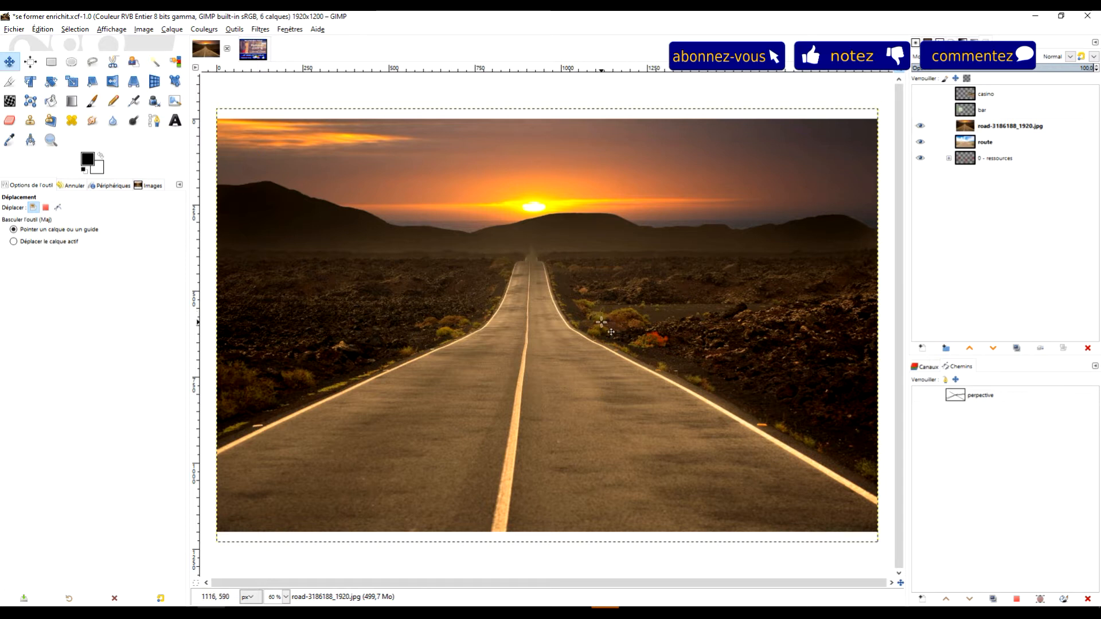
# - Select the sunset sky and mountains above the horizon with a rectangle of about 2024 × 530 px
pyautogui.scroll(-1, 601, 323)
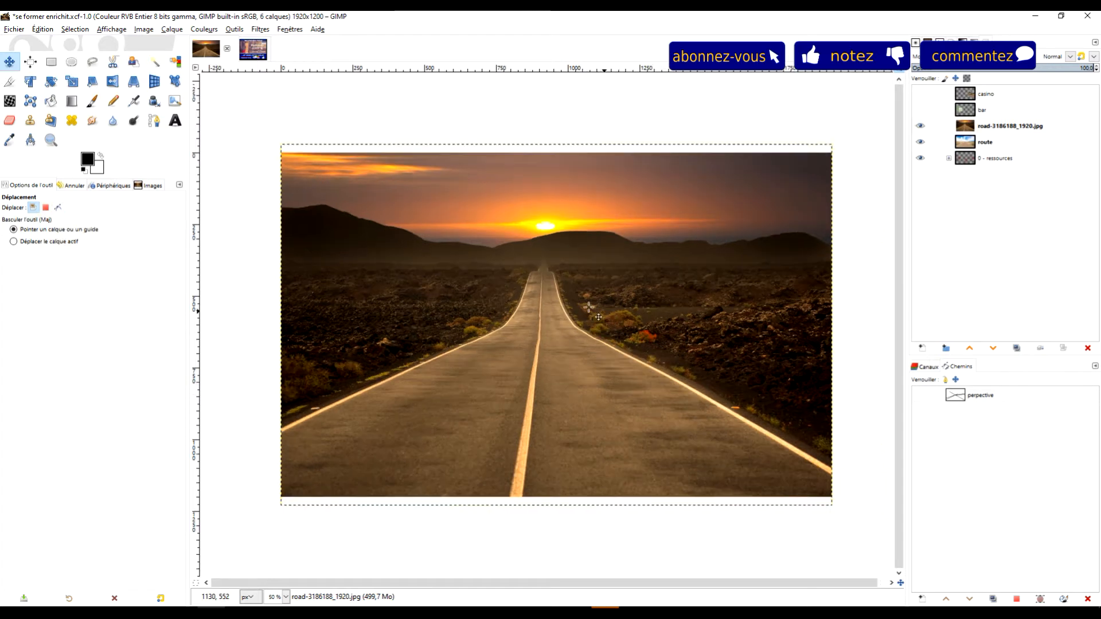
pyautogui.click(56, 61)
pyautogui.moveTo(267, 118); pyautogui.dragTo(848, 269)
pyautogui.click(607, 245)
# - Fit the selection's lower edge to the horizon and widen it beyond both image sides to about 2291 × 531 px
pyautogui.scroll(1, 600, 228)
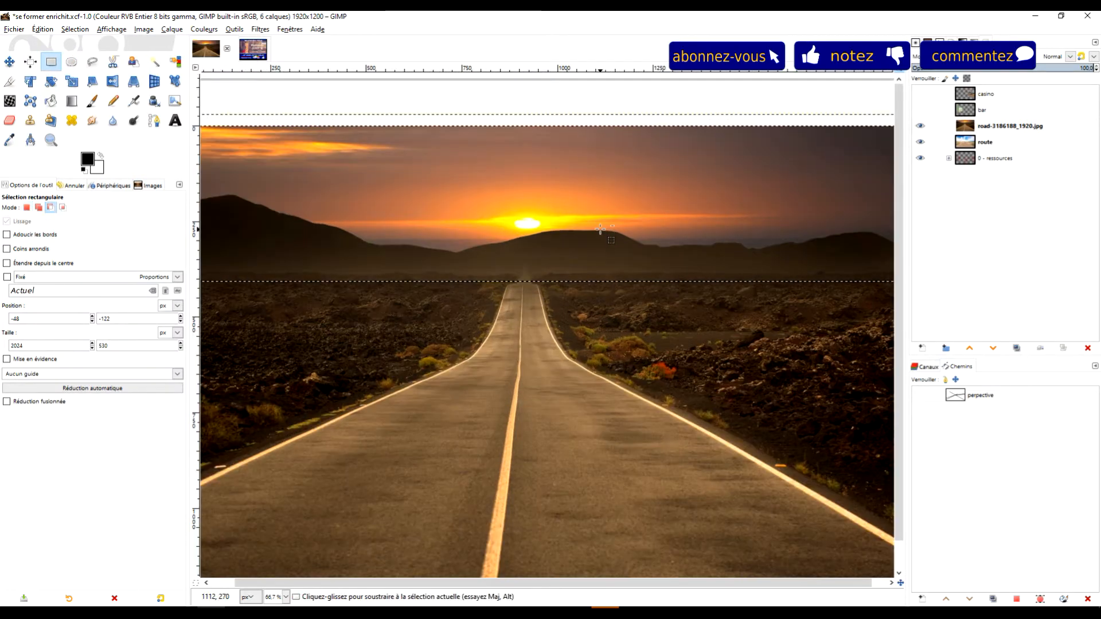
pyautogui.moveTo(535, 276)
pyautogui.mouseDown()
pyautogui.moveTo(540, 262)
pyautogui.moveTo(536, 271)
pyautogui.mouseUp()
pyautogui.click(604, 258)
pyautogui.click(534, 269)
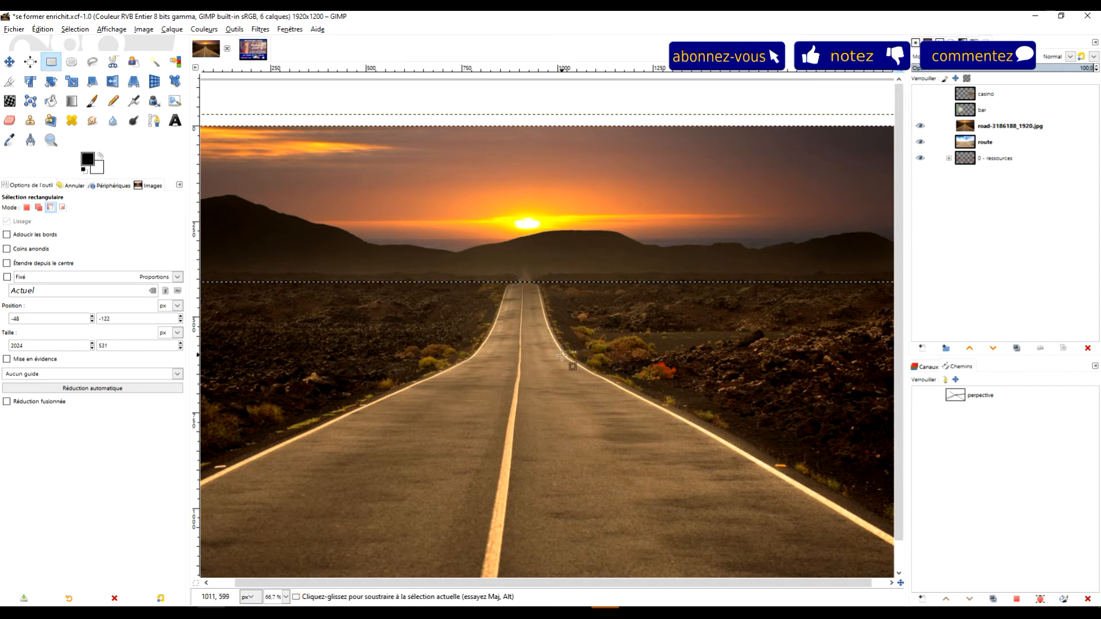
pyautogui.scroll(-2, 561, 355)
pyautogui.moveTo(747, 283); pyautogui.dragTo(769, 282)
pyautogui.moveTo(367, 267); pyautogui.dragTo(330, 267)
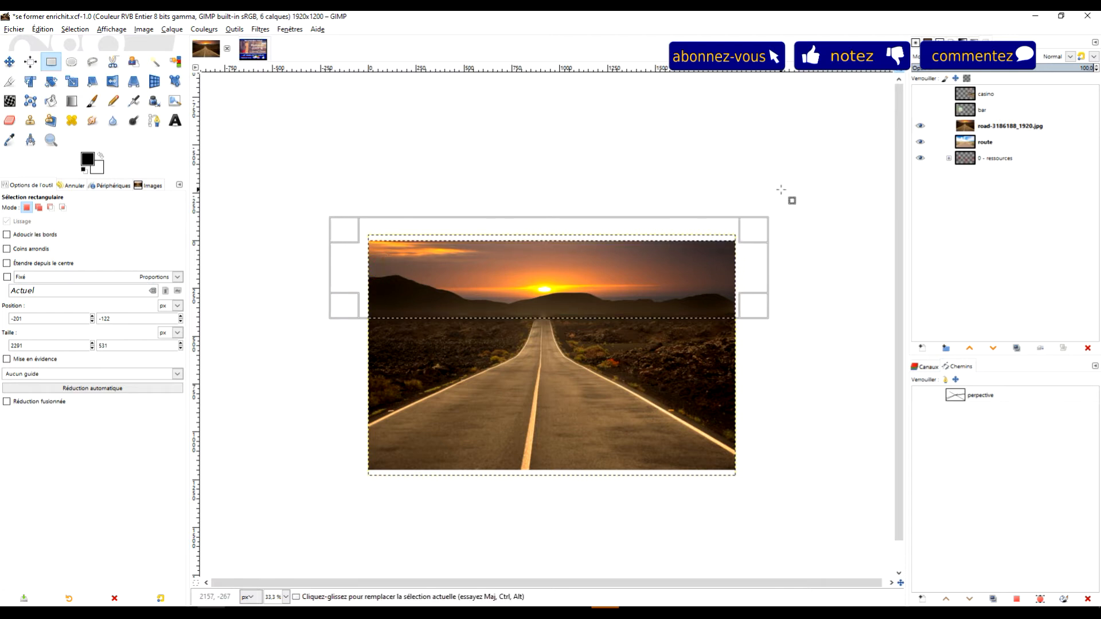
# - Cut the selected sunset sky and paste it as a new layer
pyautogui.hotkey('ctrl', 'x')
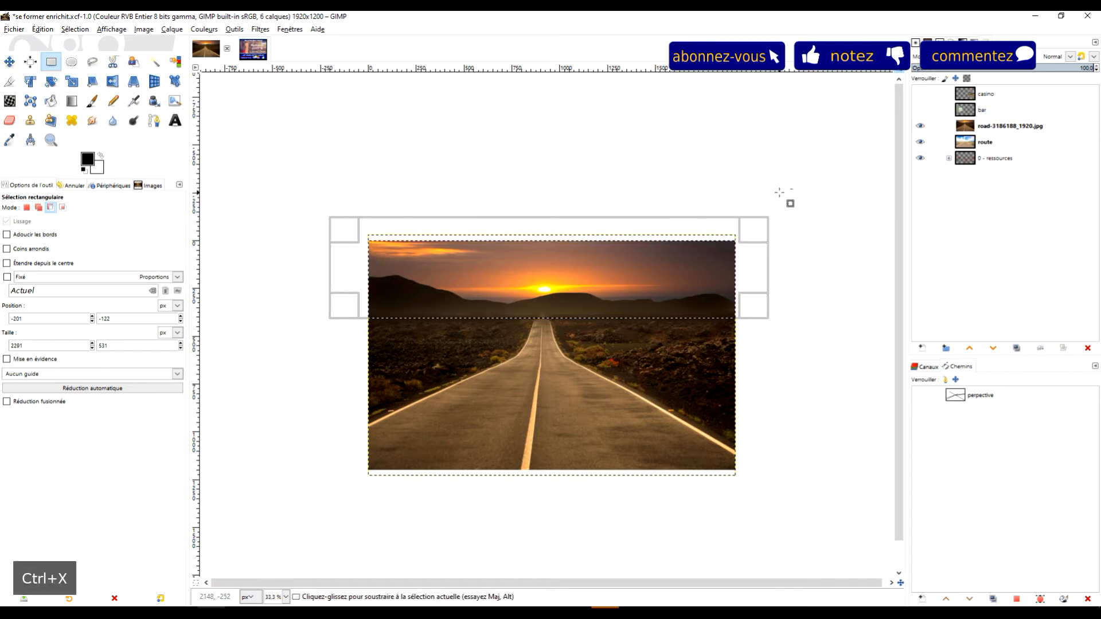
pyautogui.hotkey('ctrl', 'v')
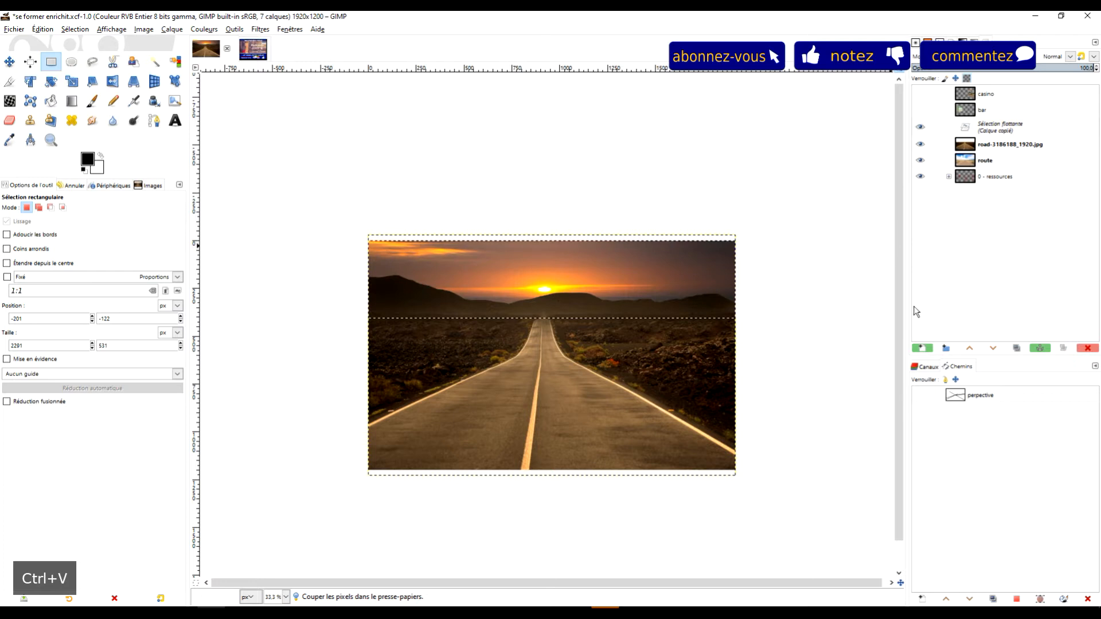
pyautogui.click(929, 350)
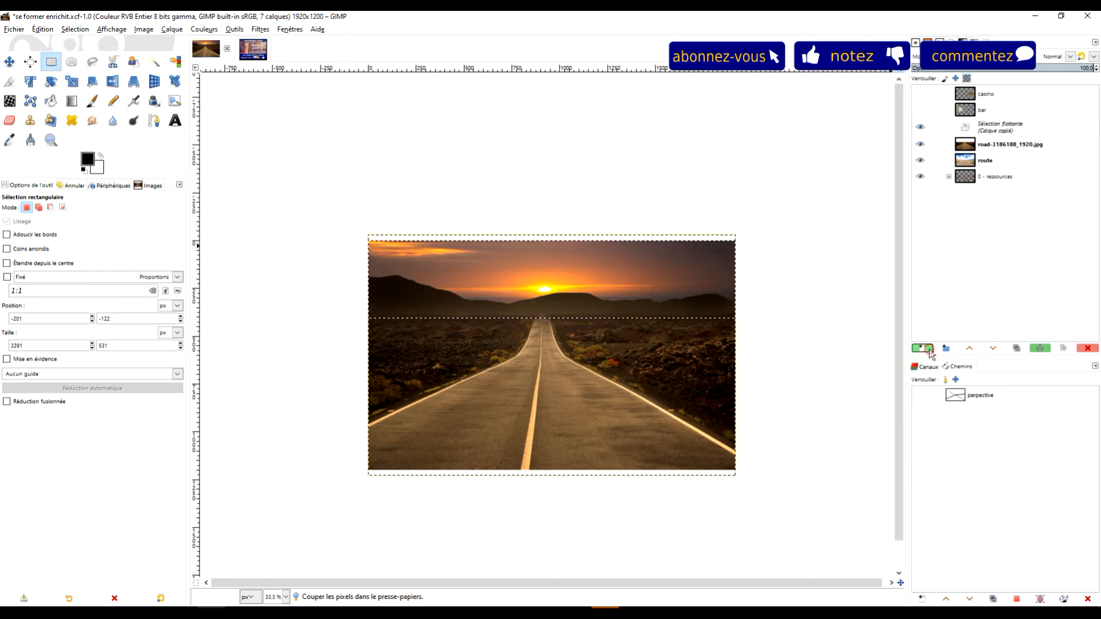
# - Delete the leftover road-3186188_1920.jpg layer and rename the pasted sky layer as ciel
pyautogui.click(1000, 147)
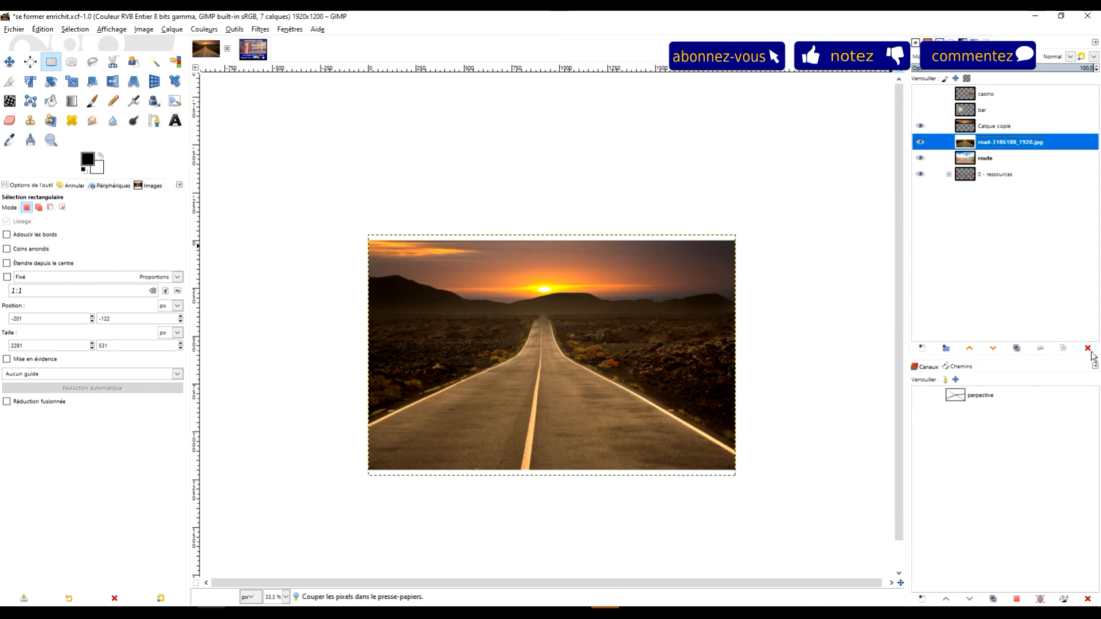
pyautogui.click(1091, 352)
pyautogui.doubleClick(1000, 130)
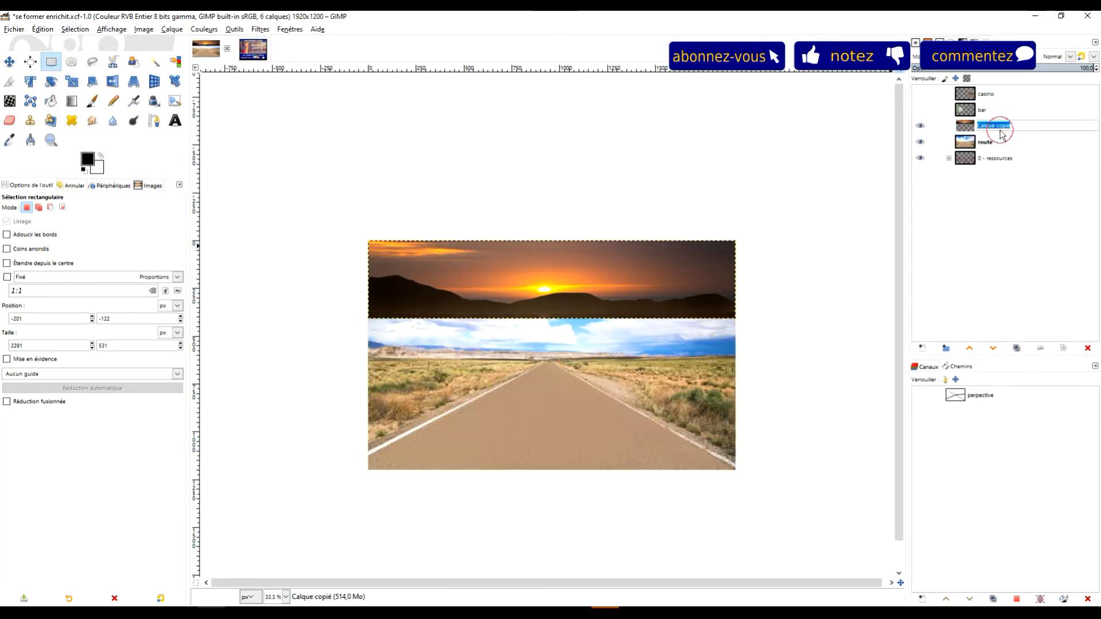
pyautogui.write('ciel')
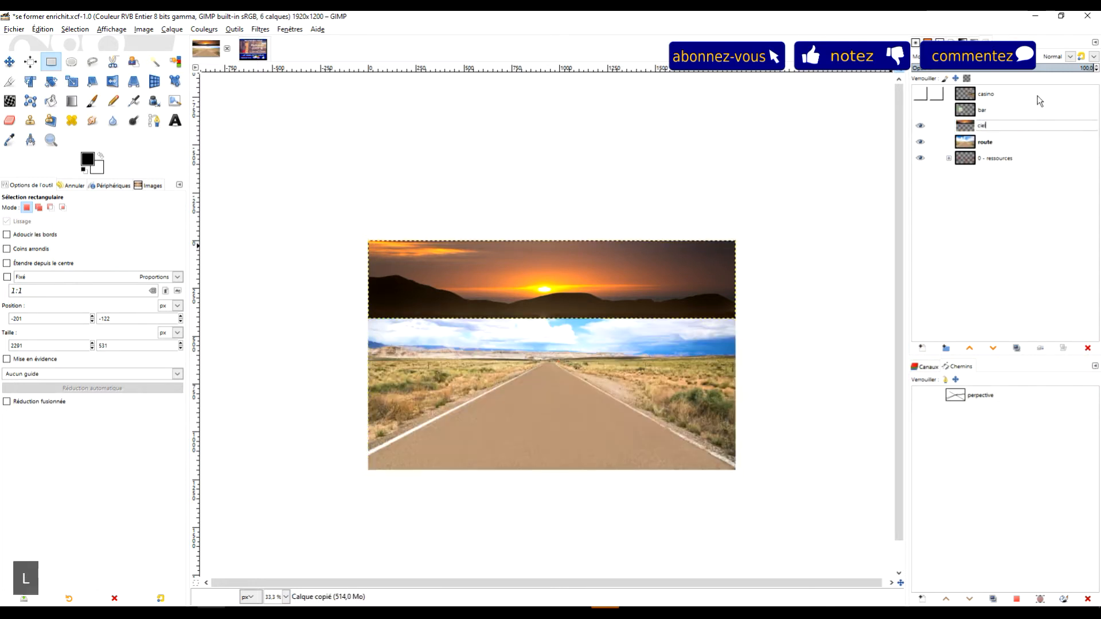
pyautogui.press('Return')
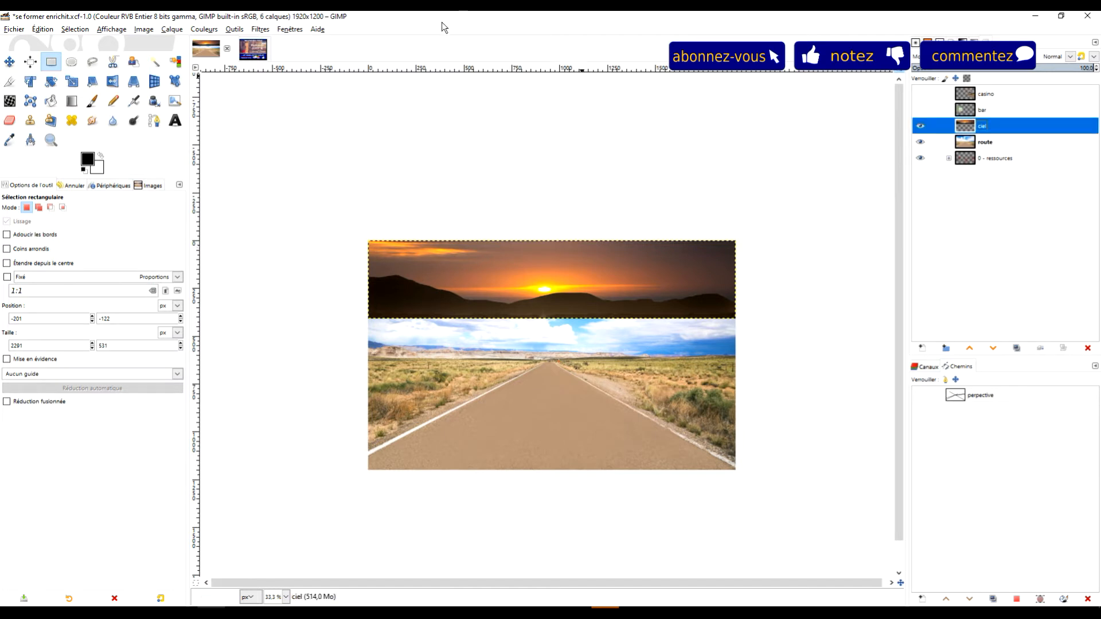
# - Move the ciel layer down so its lower edge meets the horizon and its sun sits above the road's vanishing point
pyautogui.click(9, 61)
pyautogui.moveTo(537, 295); pyautogui.dragTo(539, 335)
pyautogui.scroll(2, 500, 395)
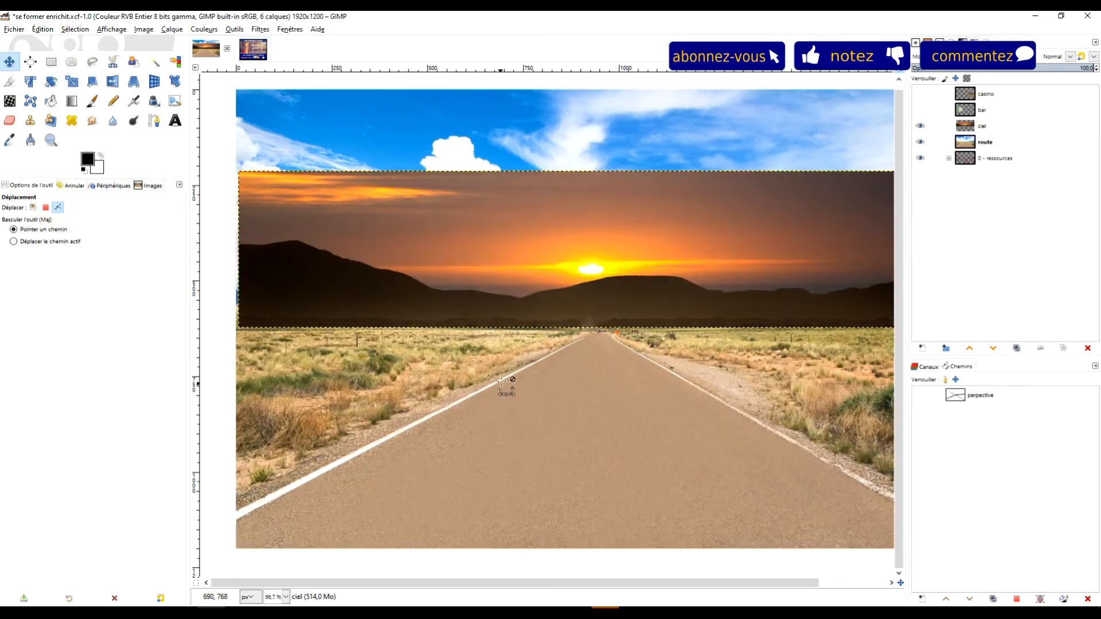
pyautogui.moveTo(734, 392); pyautogui.dragTo(635, 423)
pyautogui.moveTo(576, 308)
pyautogui.mouseDown()
pyautogui.moveTo(590, 272)
pyautogui.moveTo(589, 319)
pyautogui.mouseUp()
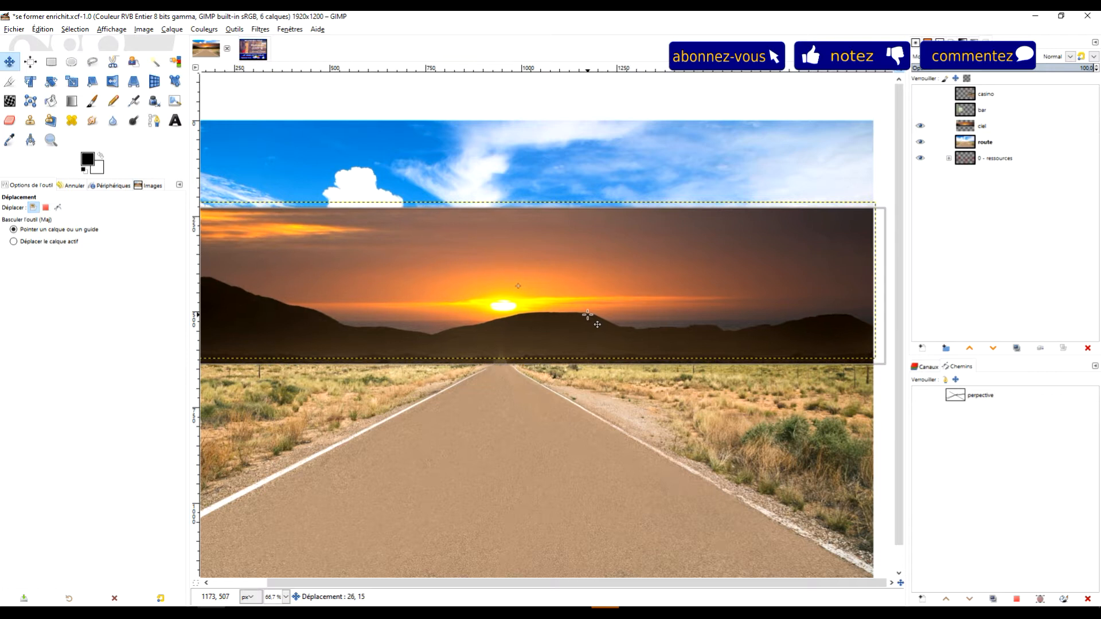
pyautogui.scroll(-2, 590, 378)
pyautogui.scroll(1, 591, 380)
pyautogui.scroll(-1, 591, 380)
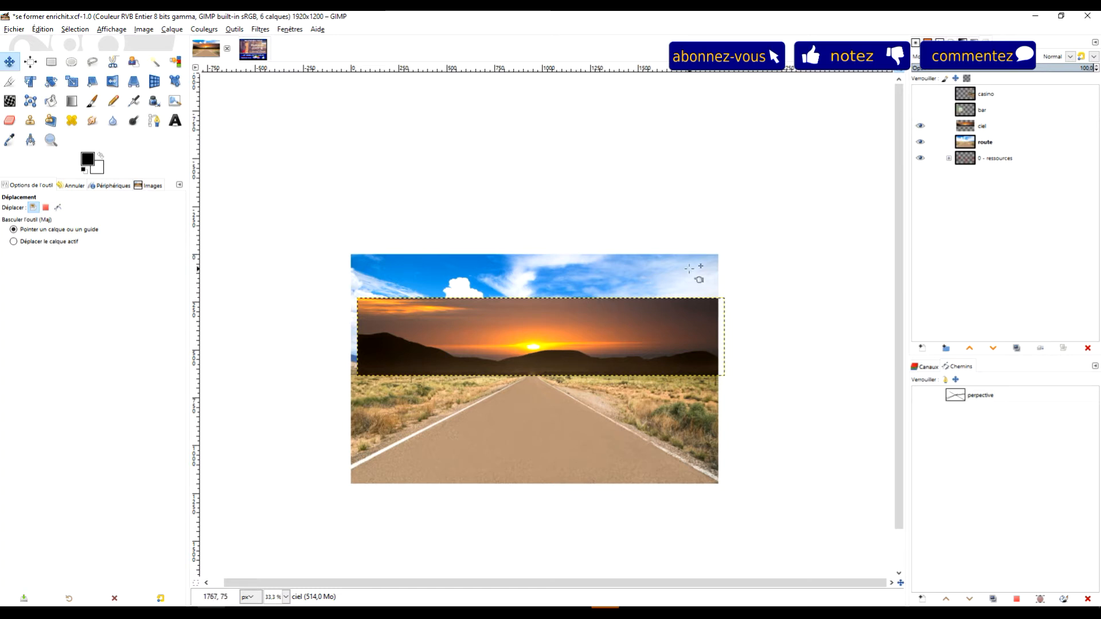
# - Stretch the ciel layer upward with the Scale tool to about 649 px high, up to the image's upper edge
pyautogui.click(1004, 133)
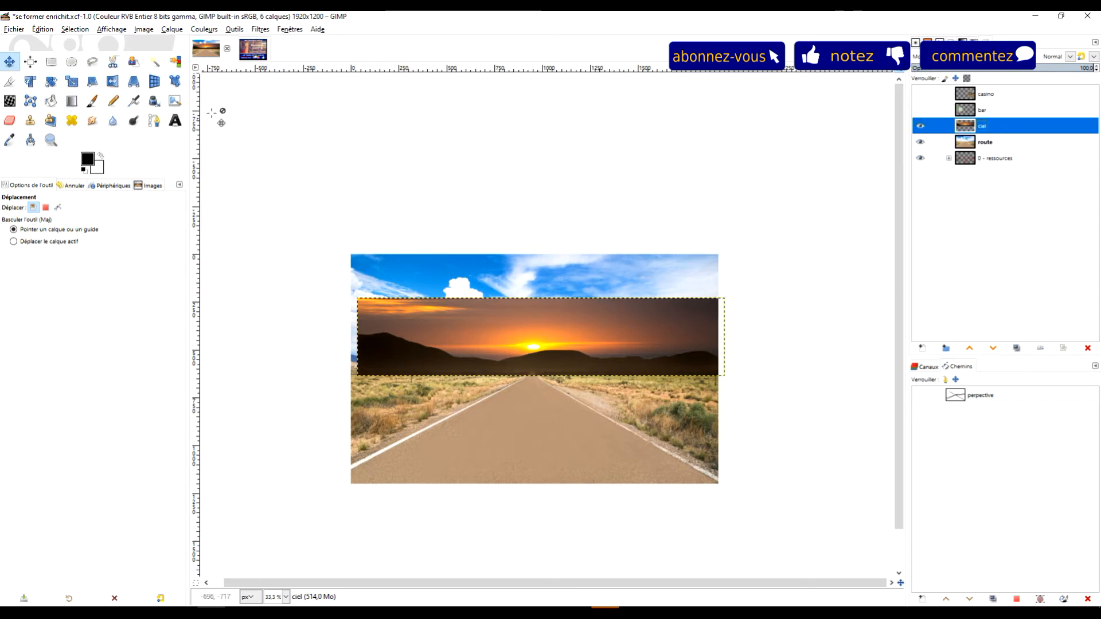
pyautogui.click(71, 83)
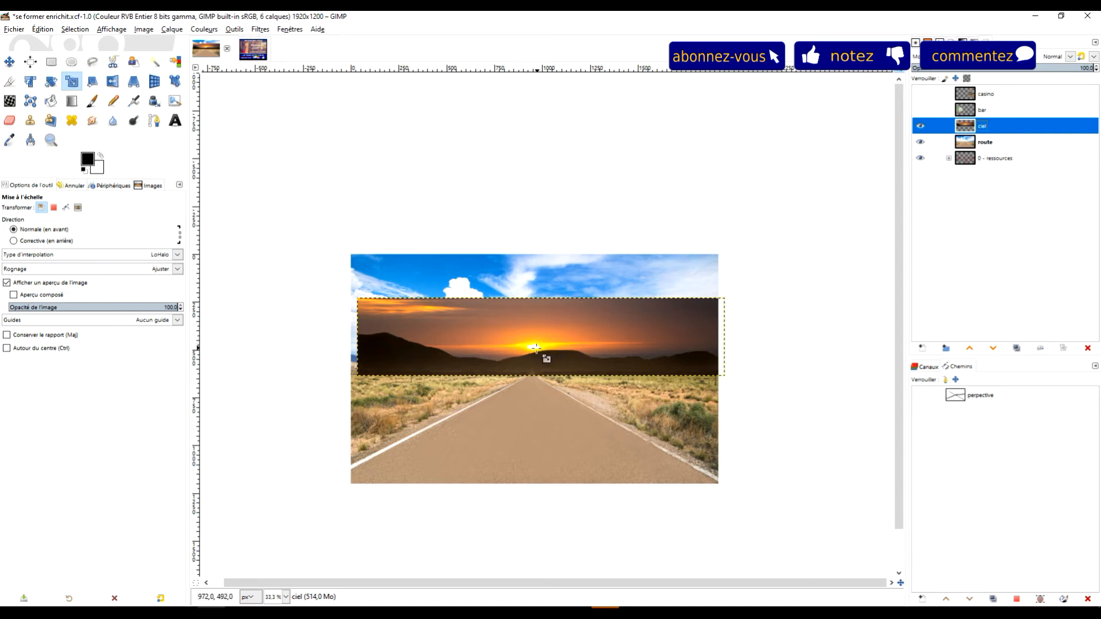
pyautogui.scroll(2, 533, 348)
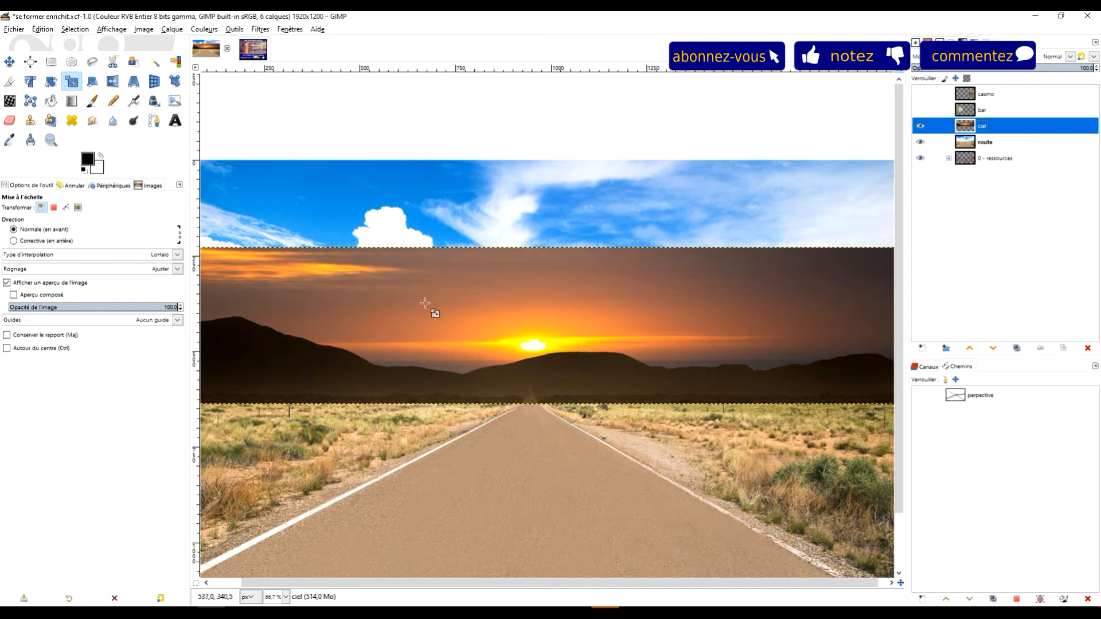
pyautogui.scroll(-1, 538, 332)
pyautogui.moveTo(634, 304); pyautogui.dragTo(692, 278)
pyautogui.click(938, 125)
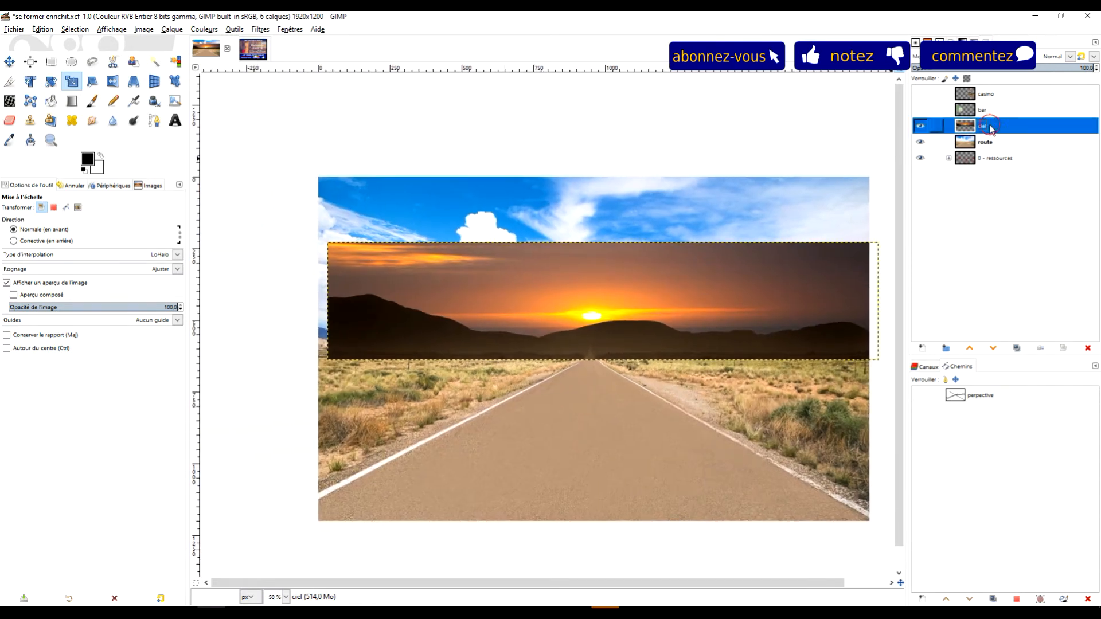
pyautogui.click(620, 281)
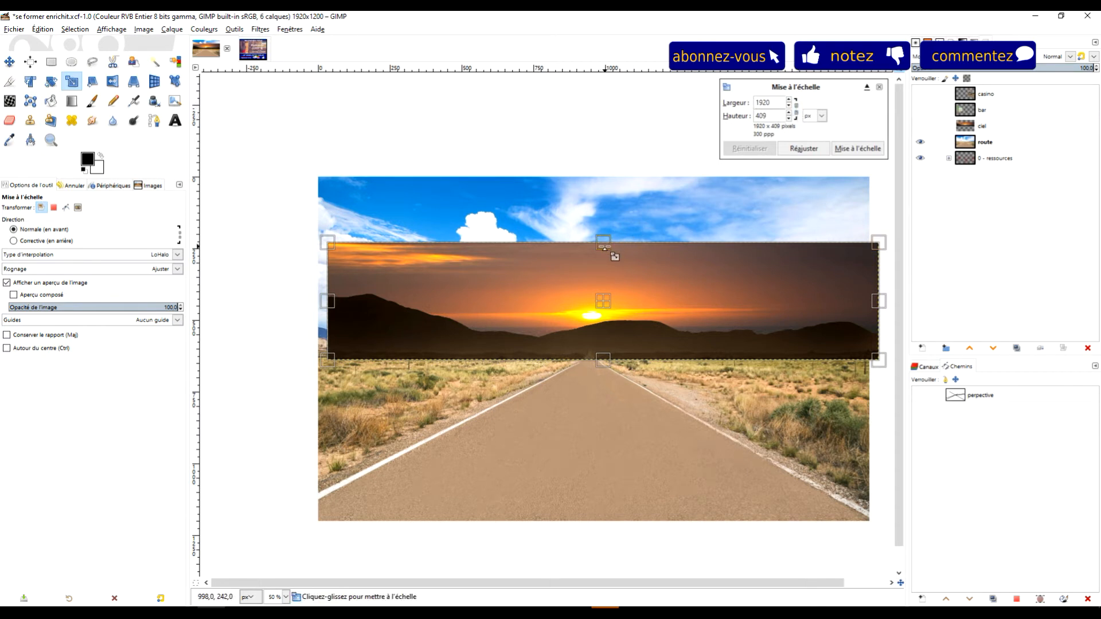
pyautogui.moveTo(605, 248); pyautogui.dragTo(603, 174)
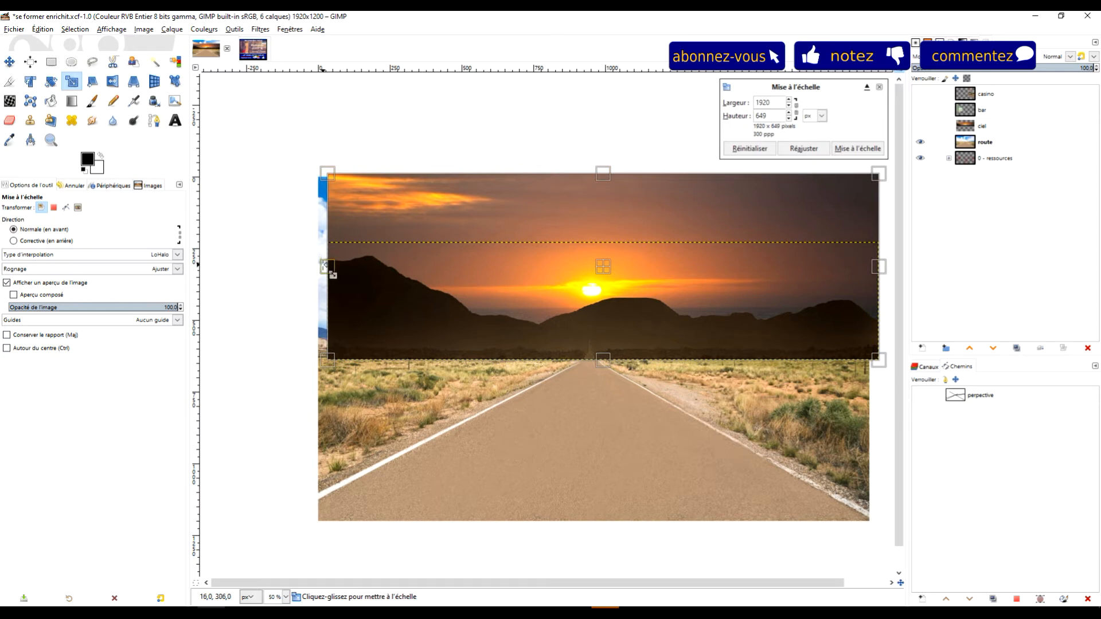
# - Widen the ciel layer on both sides to about 1996 px to cover the full image width and apply the scaling
pyautogui.moveTo(329, 272); pyautogui.dragTo(320, 272)
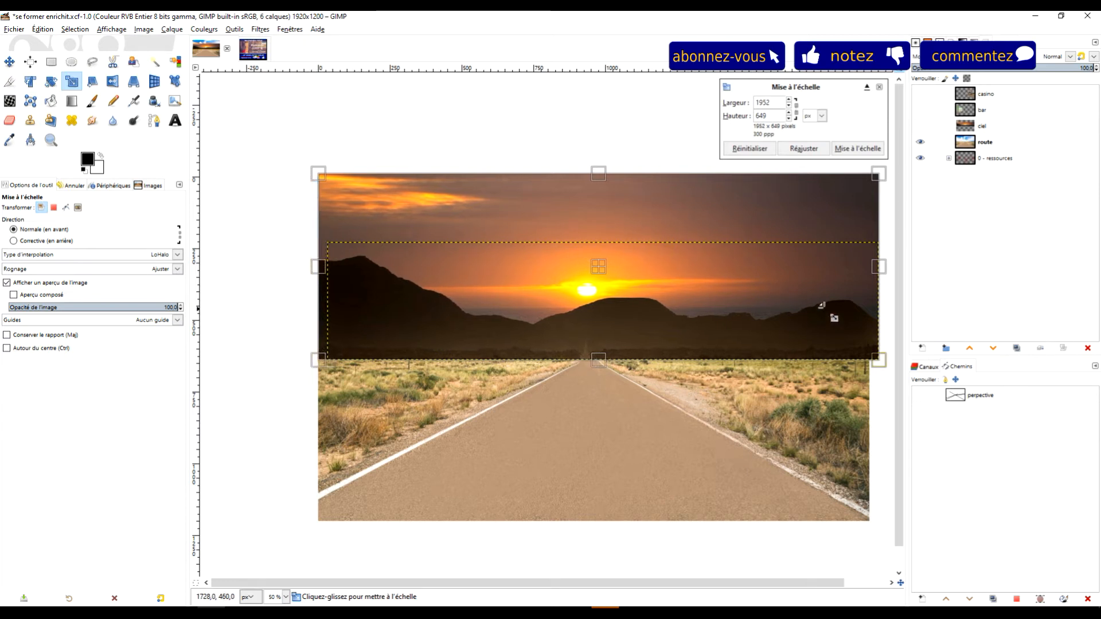
pyautogui.moveTo(831, 306); pyautogui.dragTo(722, 306)
pyautogui.moveTo(771, 268); pyautogui.dragTo(784, 267)
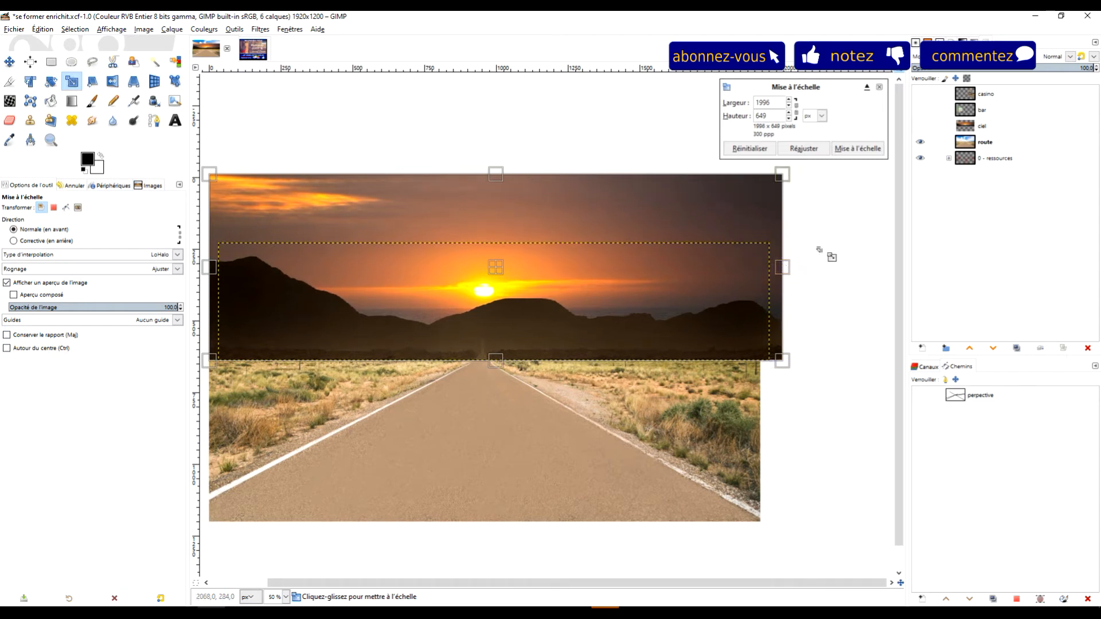
pyautogui.click(858, 148)
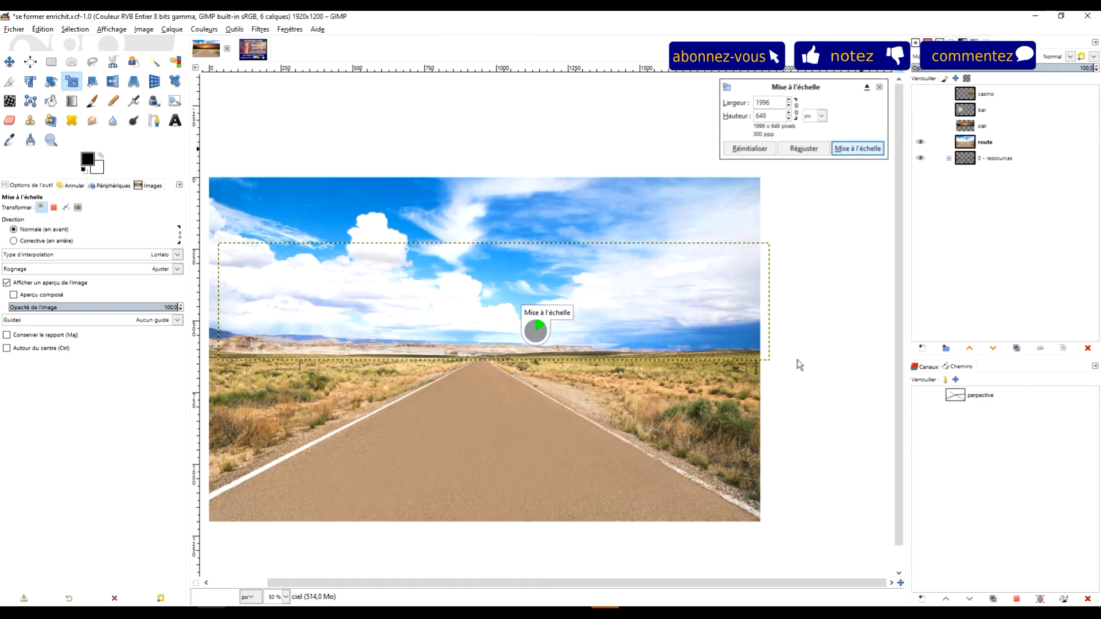
# - Resize the ciel layer's boundary to the image dimensions
pyautogui.moveTo(442, 438); pyautogui.dragTo(591, 420)
pyautogui.moveTo(689, 418); pyautogui.dragTo(606, 421)
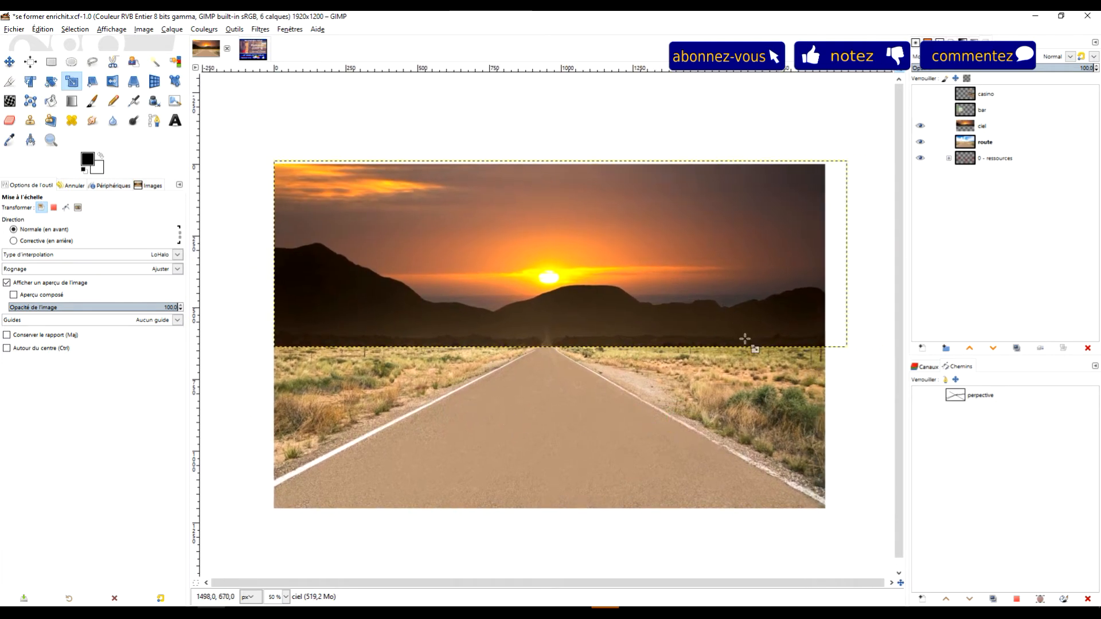
pyautogui.rightClick(969, 129)
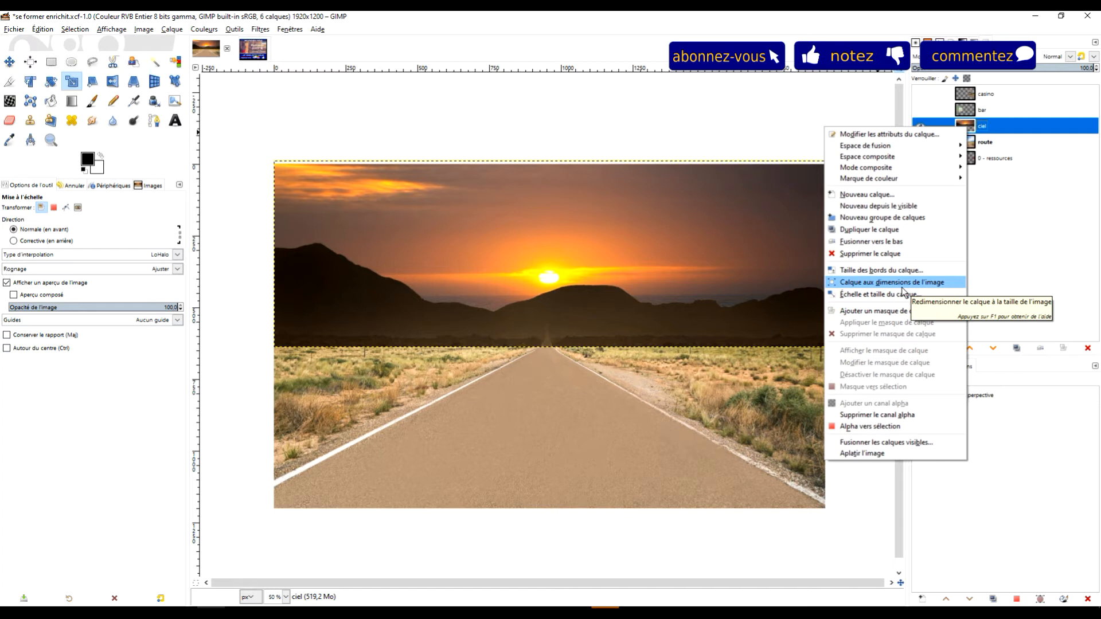
pyautogui.click(901, 285)
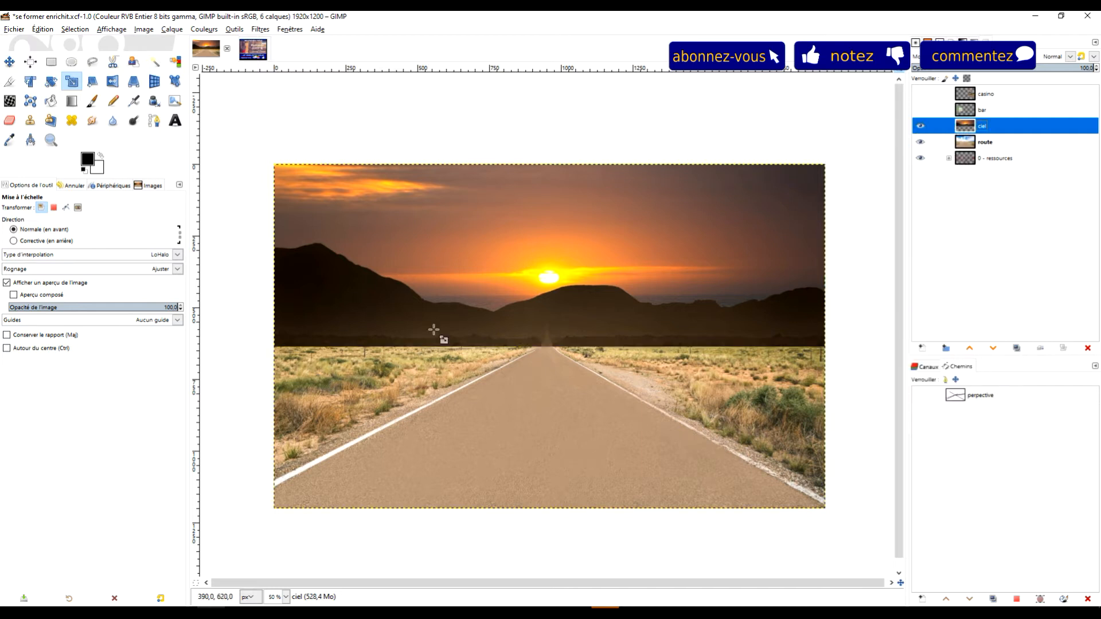
# - Add a white, full-opacity layer mask to the ciel layer and activate the Paintbrush for painting on it
pyautogui.rightClick(966, 129)
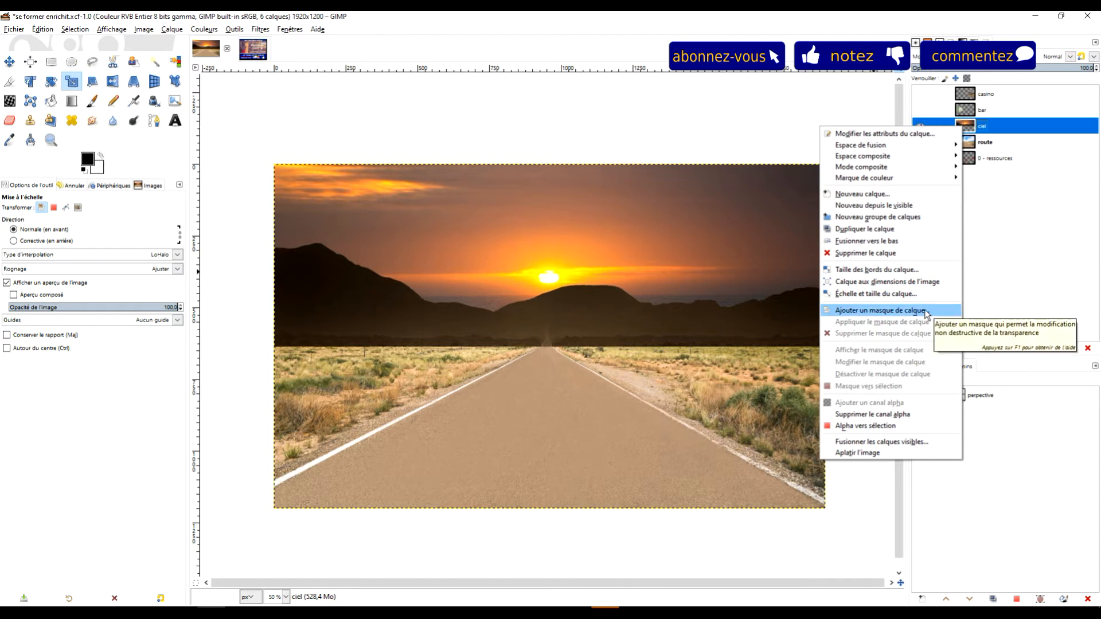
pyautogui.click(925, 314)
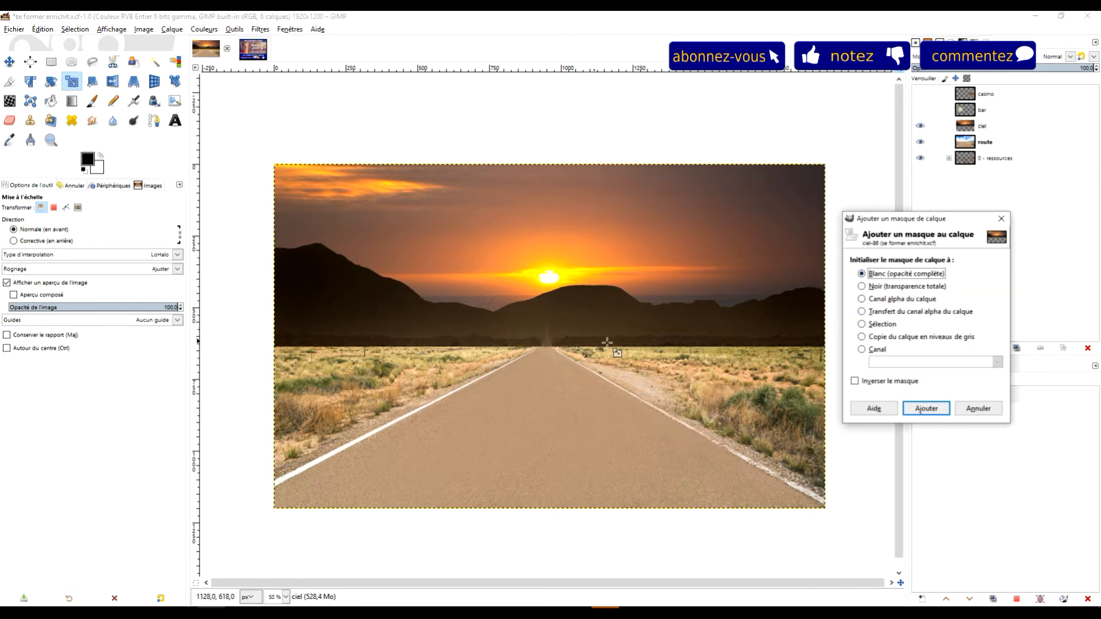
pyautogui.click(927, 409)
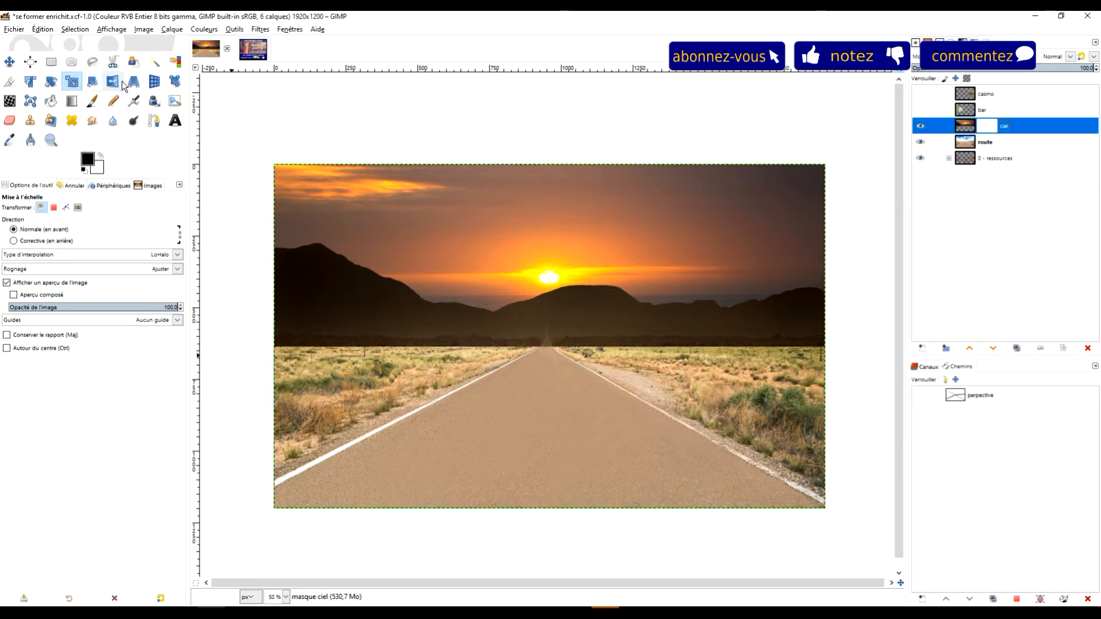
pyautogui.click(92, 102)
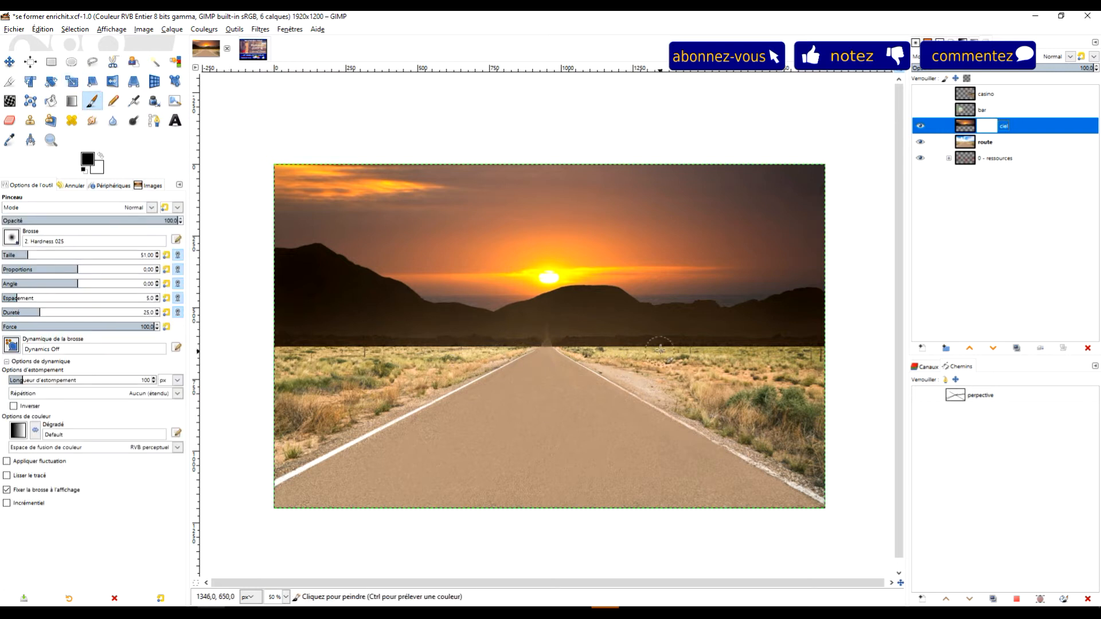
# - Paint black on the ciel layer's mask along the horizon to the right of the road, softening the seam between sky and grass
pyautogui.scroll(3, 664, 343)
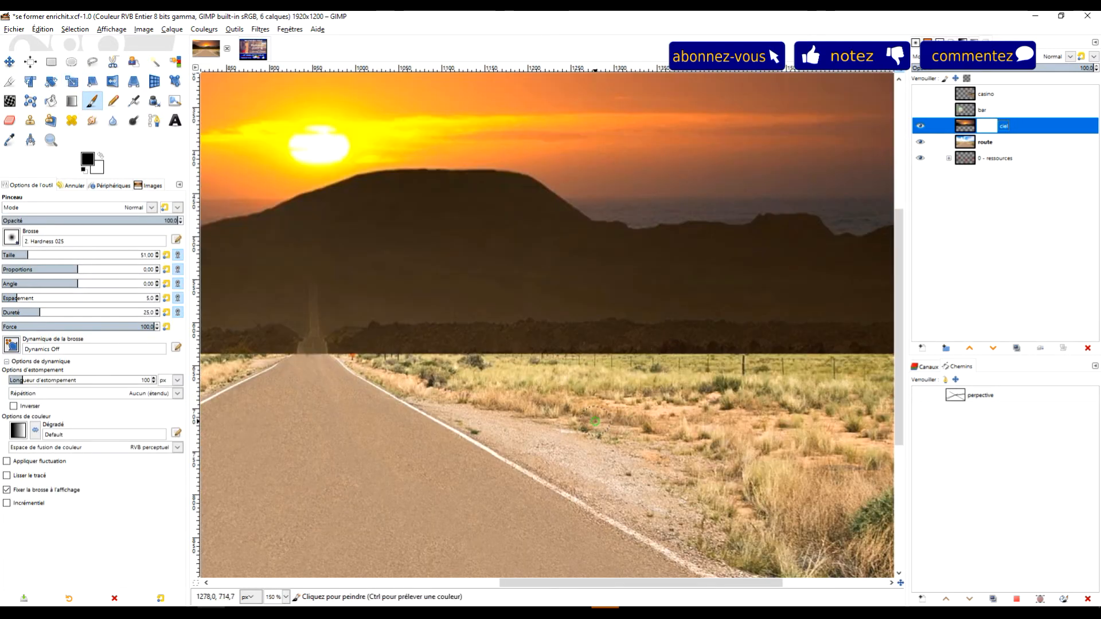
pyautogui.scroll(2, 516, 372)
pyautogui.hscroll(5, 459, 391)
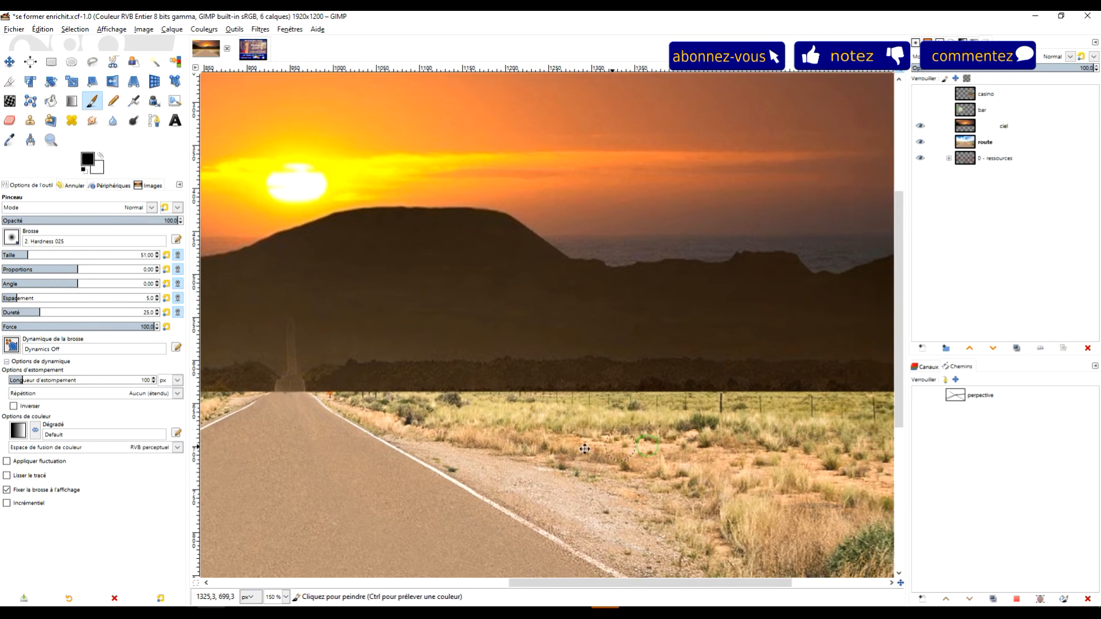
pyautogui.scroll(-3, 429, 431)
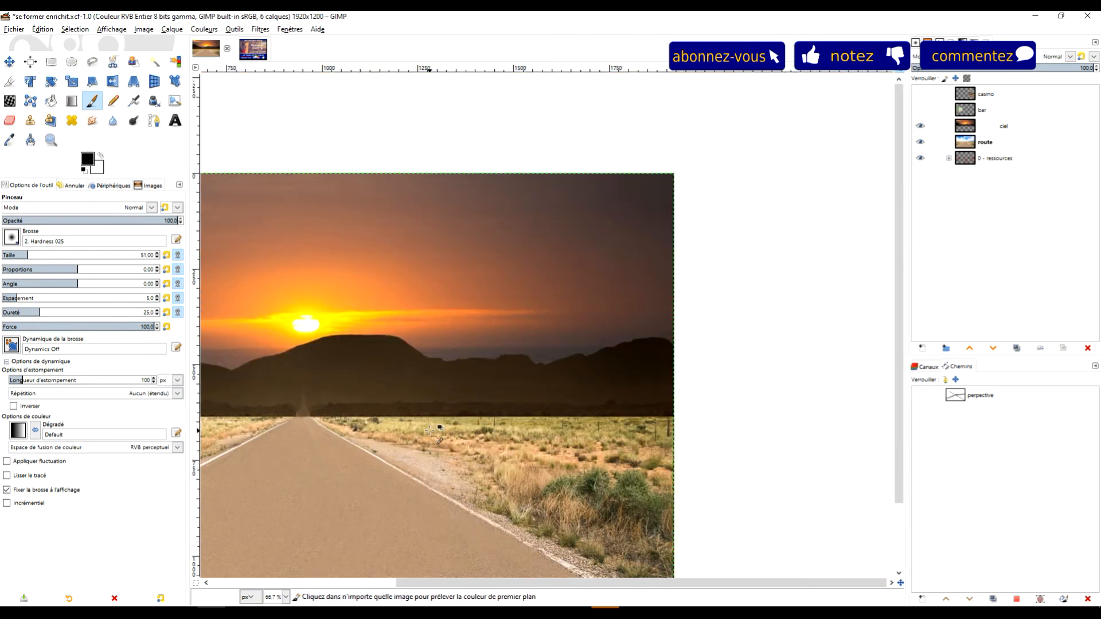
pyautogui.scroll(3, 304, 414)
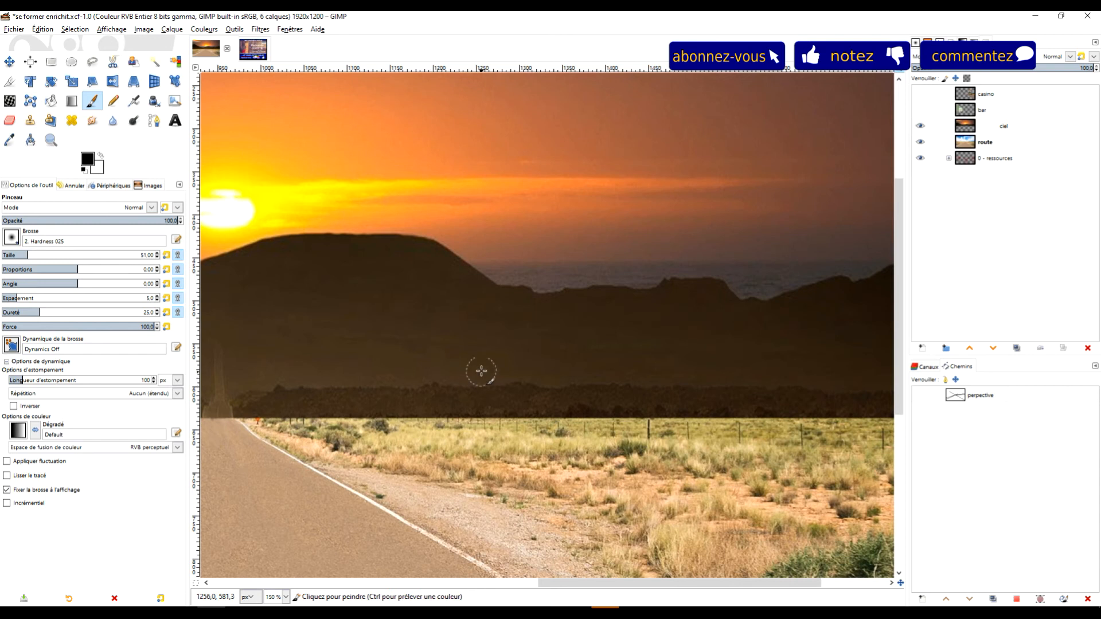
pyautogui.click(987, 126)
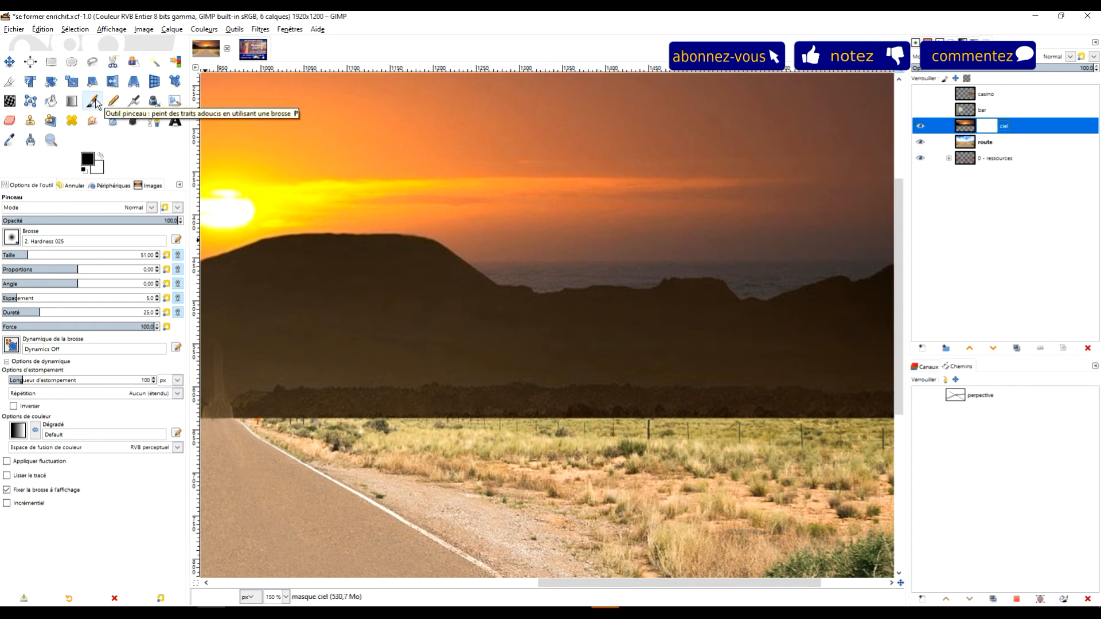
pyautogui.moveTo(288, 423); pyautogui.dragTo(314, 426)
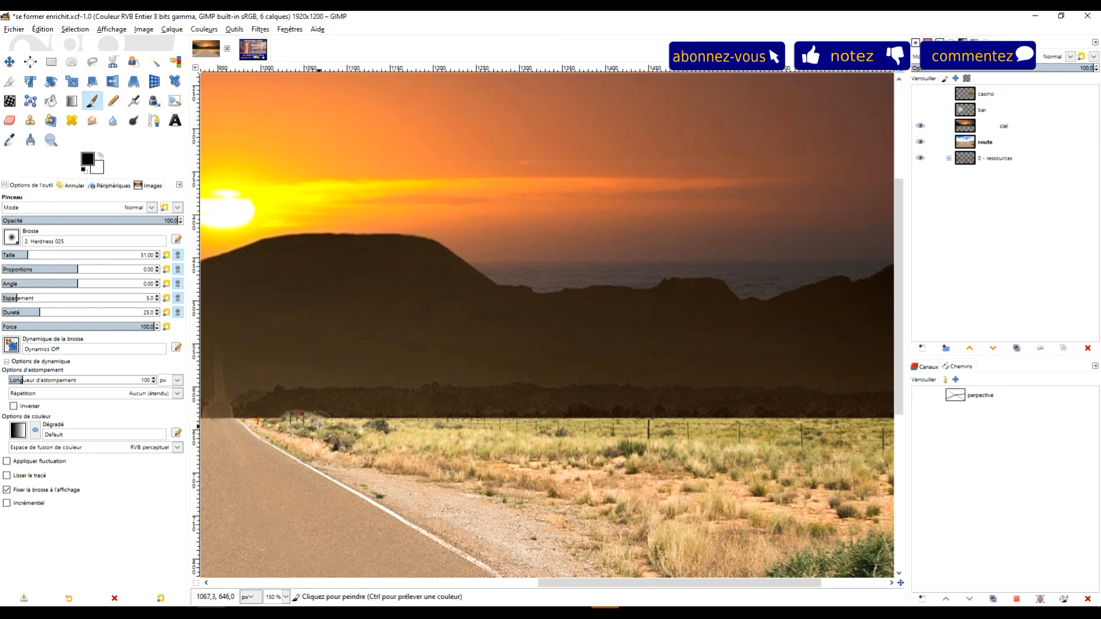
pyautogui.scroll(2, 387, 413)
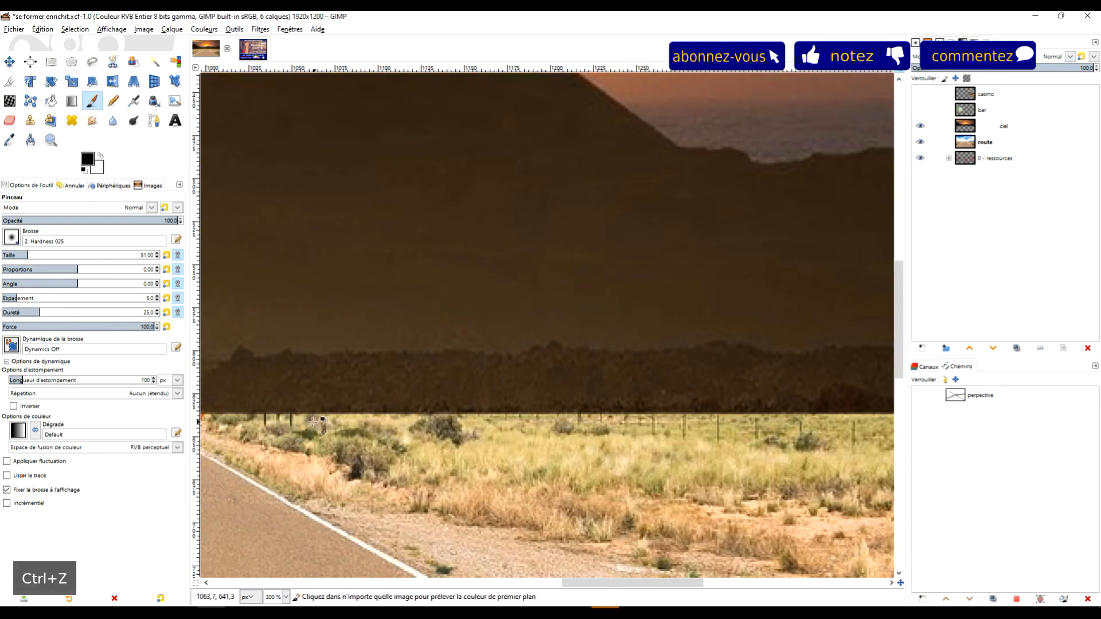
pyautogui.scroll(-2, 367, 425)
pyautogui.scroll(1, 360, 430)
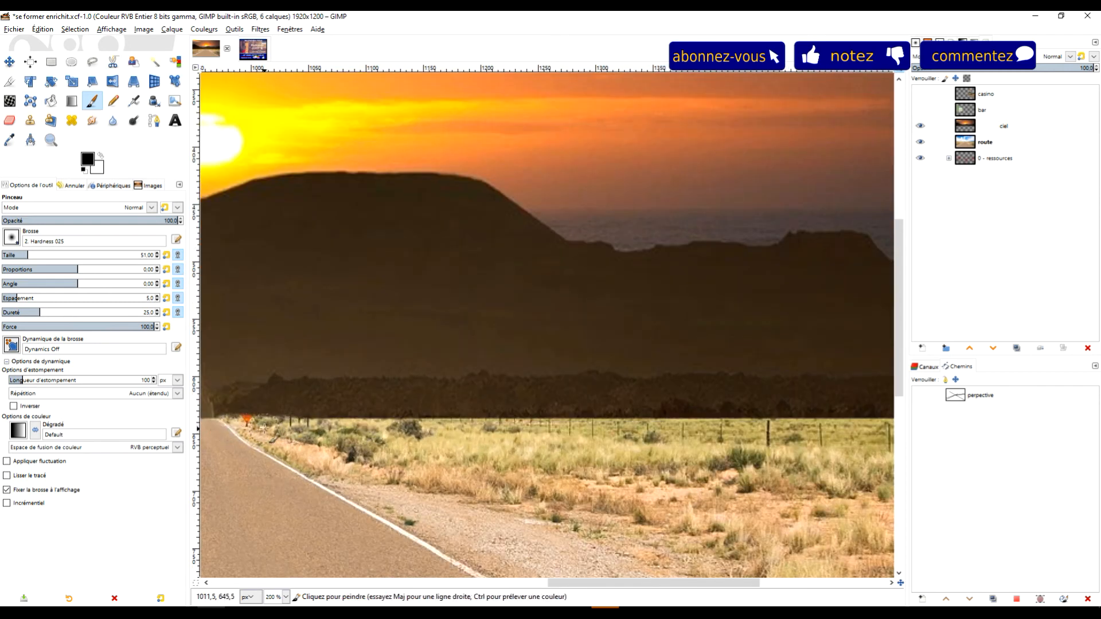
pyautogui.moveTo(369, 426)
pyautogui.mouseDown()
pyautogui.moveTo(663, 429)
pyautogui.moveTo(673, 455)
pyautogui.moveTo(541, 471)
pyautogui.moveTo(377, 469)
pyautogui.moveTo(471, 477)
pyautogui.moveTo(341, 479)
pyautogui.moveTo(235, 463)
pyautogui.mouseUp()
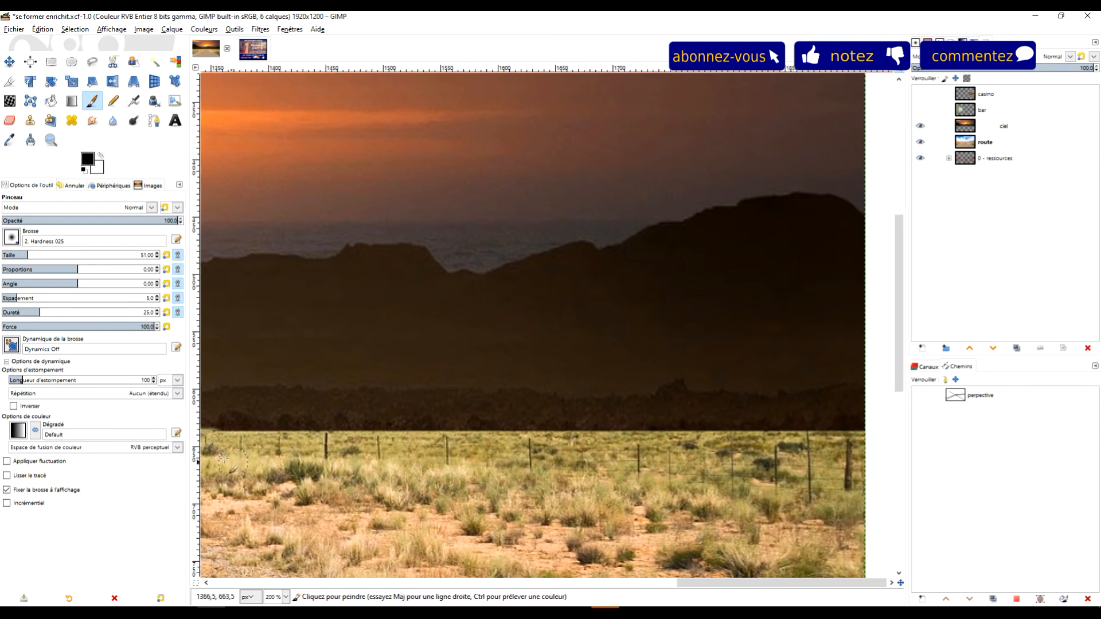
pyautogui.moveTo(353, 440)
pyautogui.mouseDown()
pyautogui.moveTo(616, 444)
pyautogui.moveTo(610, 494)
pyautogui.moveTo(349, 517)
pyautogui.moveTo(335, 473)
pyautogui.moveTo(372, 460)
pyautogui.moveTo(603, 457)
pyautogui.mouseUp()
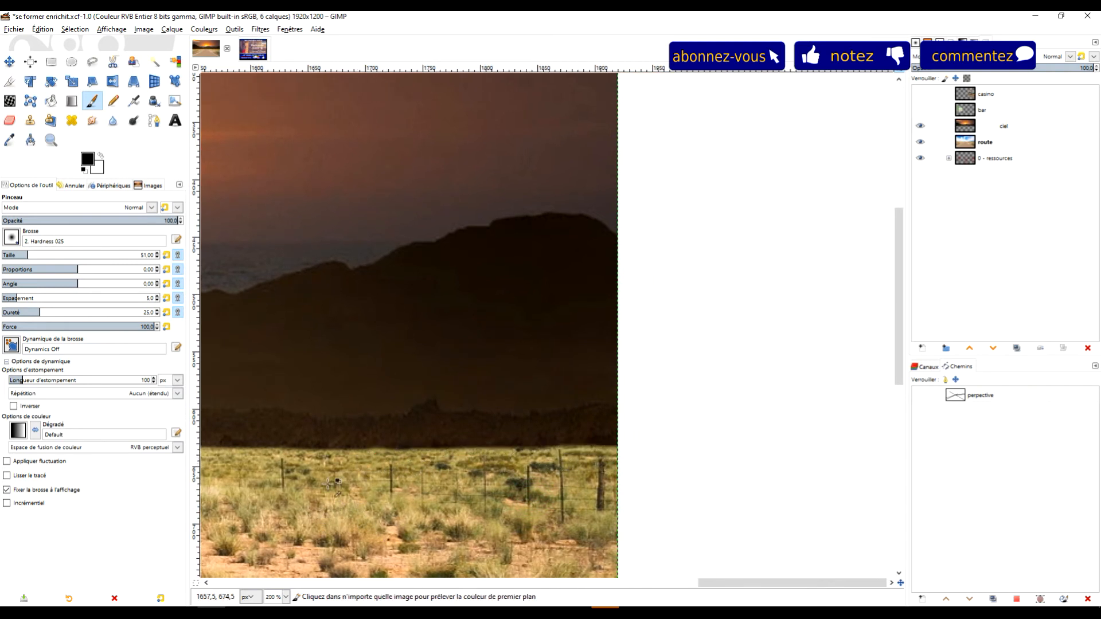
# - Paint black on the ciel mask along the horizon from the road to the image's left edge to soften the seam
pyautogui.scroll(-3, 269, 421)
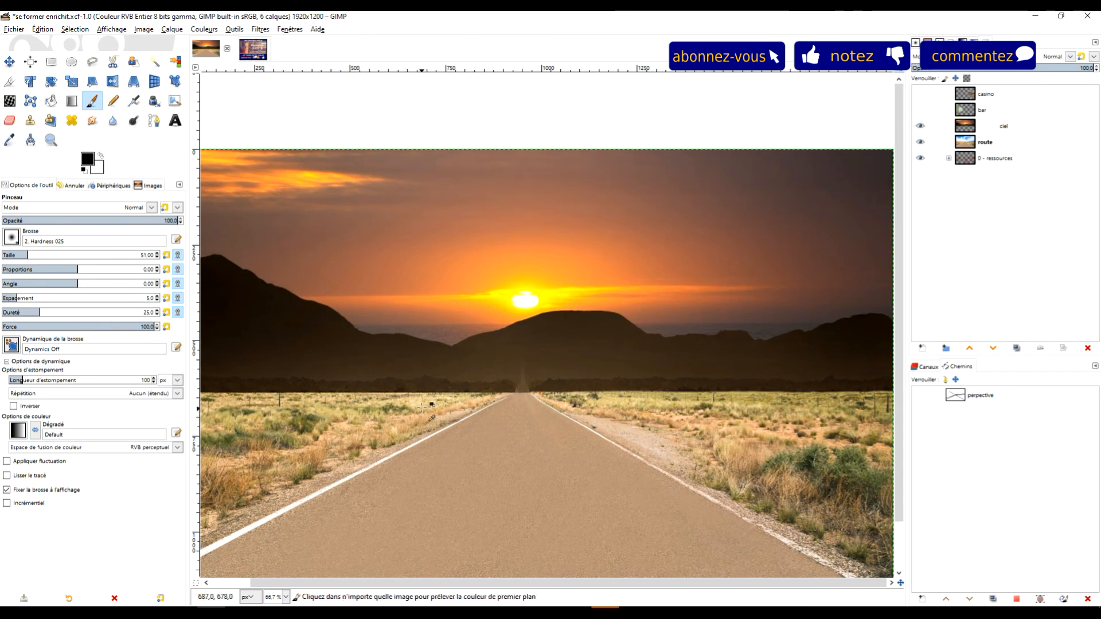
pyautogui.scroll(4, 417, 412)
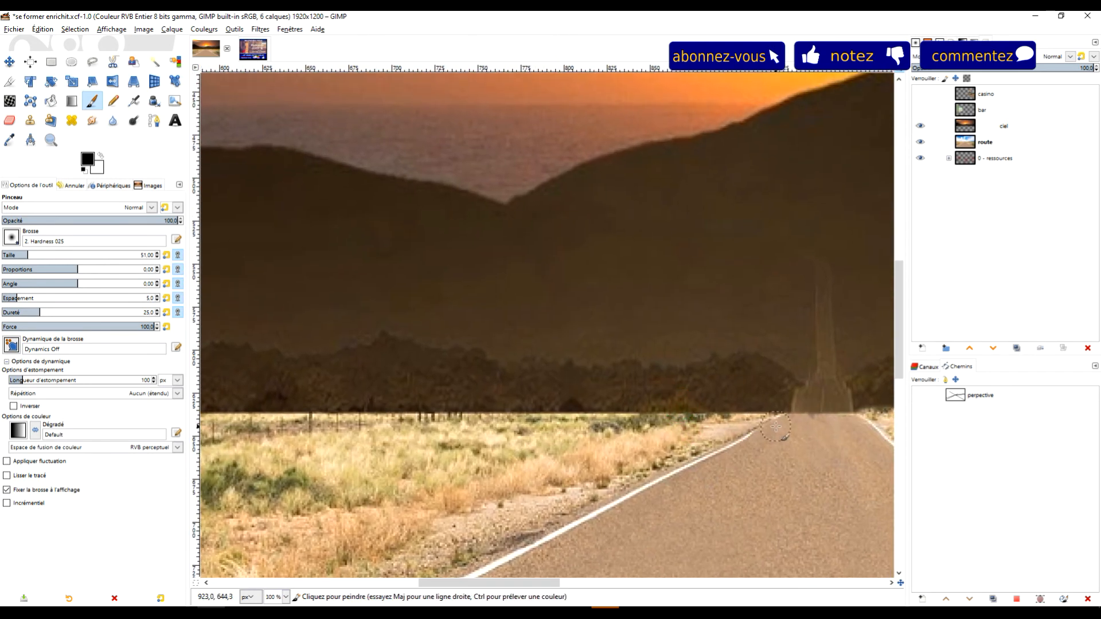
pyautogui.moveTo(750, 423); pyautogui.dragTo(343, 420)
pyautogui.moveTo(418, 478); pyautogui.dragTo(780, 475)
pyautogui.moveTo(687, 417); pyautogui.dragTo(323, 425)
pyautogui.moveTo(370, 473); pyautogui.dragTo(755, 473)
pyautogui.moveTo(743, 419); pyautogui.dragTo(479, 421)
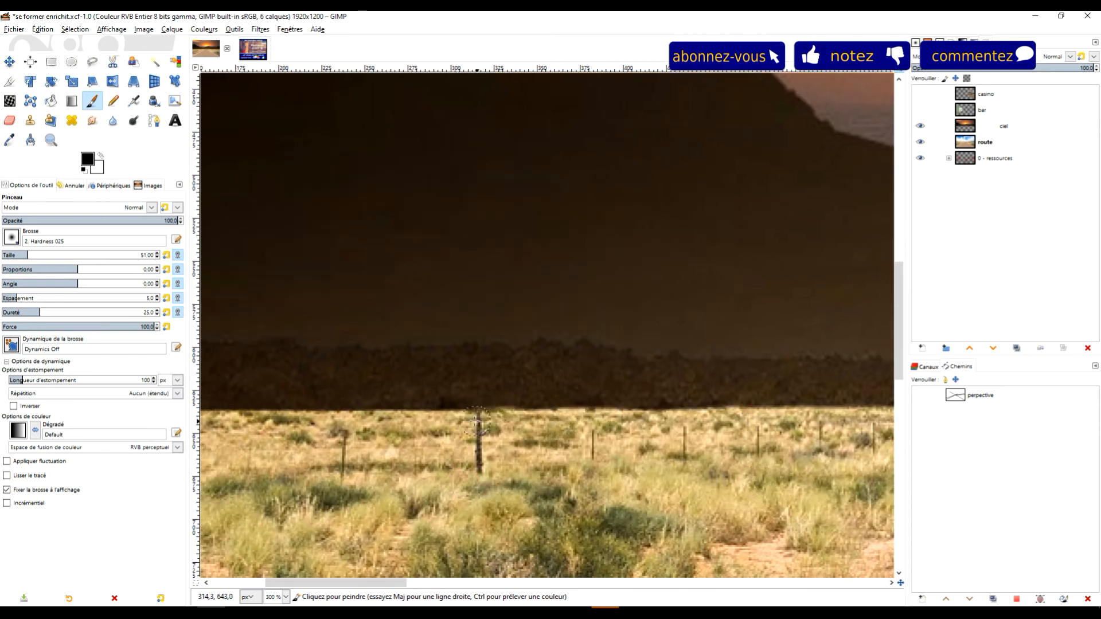
pyautogui.moveTo(402, 477)
pyautogui.mouseDown()
pyautogui.moveTo(702, 481)
pyautogui.moveTo(736, 472)
pyautogui.mouseUp()
pyautogui.moveTo(798, 413); pyautogui.dragTo(621, 416)
pyautogui.moveTo(513, 415); pyautogui.dragTo(289, 413)
# - Activate the Clone tool and set its opacity to about 75.6
pyautogui.scroll(-4, 601, 444)
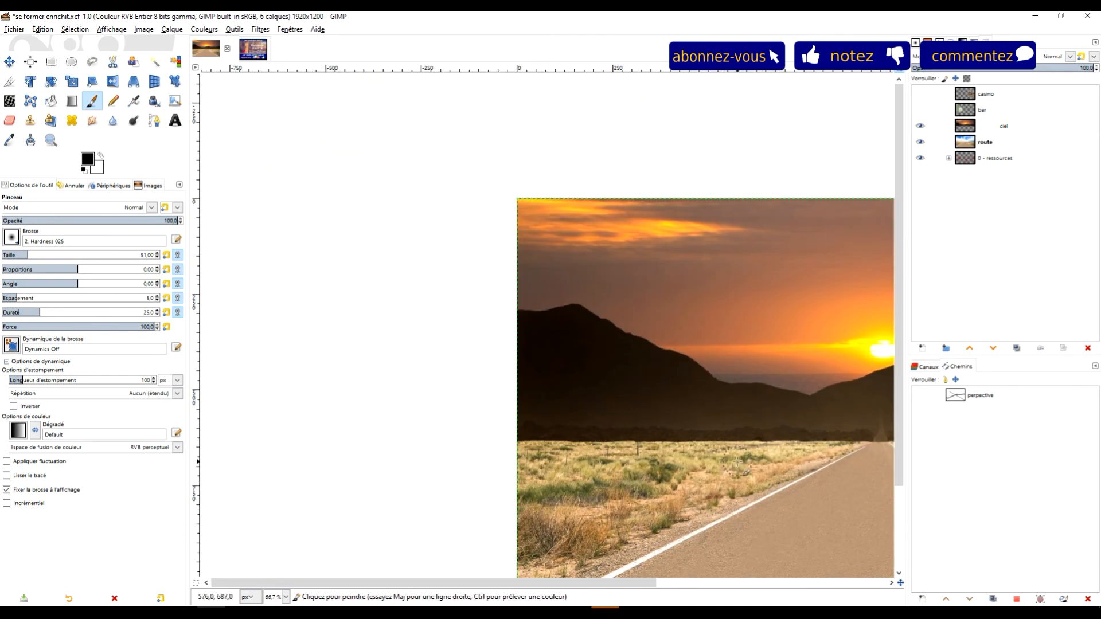
pyautogui.moveTo(665, 411); pyautogui.dragTo(363, 379)
pyautogui.scroll(1, 534, 434)
pyautogui.scroll(3, 666, 320)
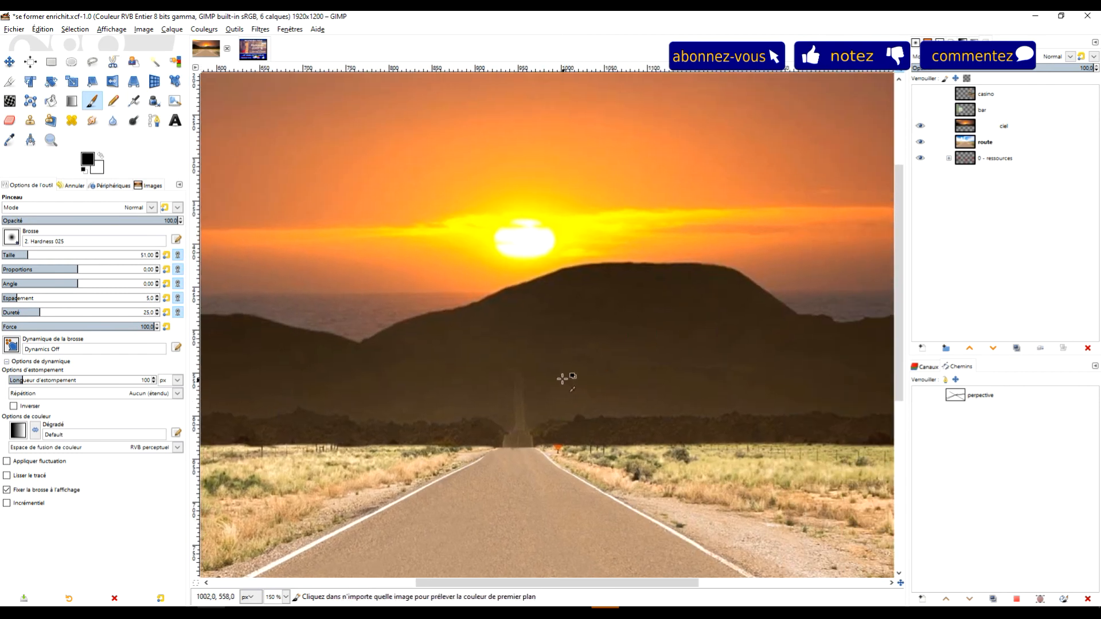
pyautogui.click(30, 120)
pyautogui.moveTo(26, 221); pyautogui.dragTo(117, 220)
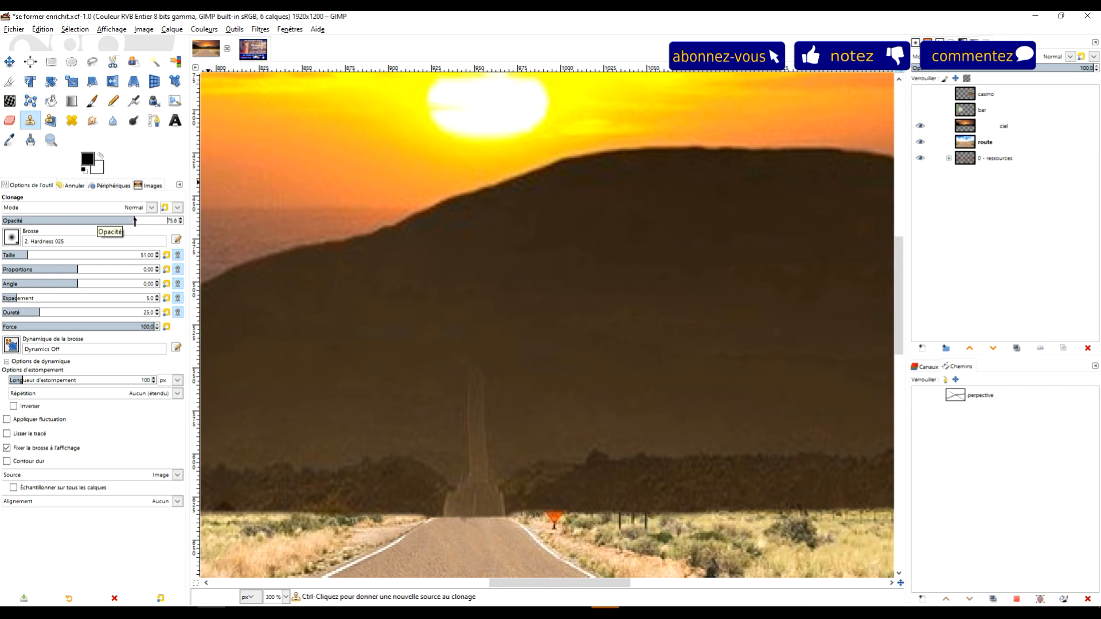
# - Try to clone dark hillside over the faint distant road while the ciel layer's mask is active
pyautogui.keyDown('ctrl'); pyautogui.click(529, 404); pyautogui.keyUp('ctrl')
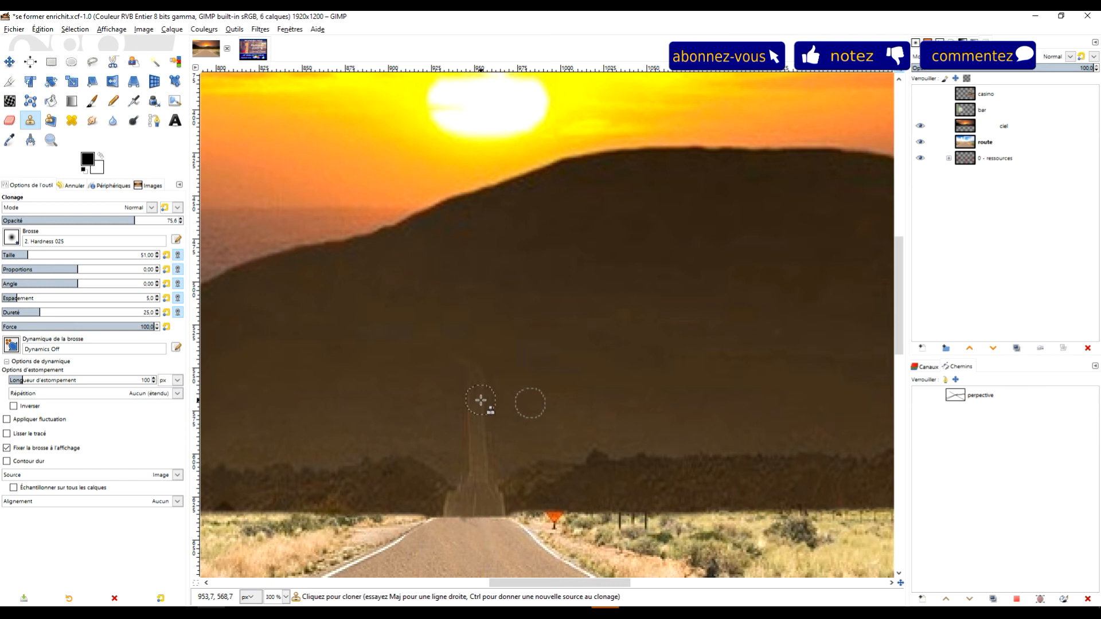
pyautogui.keyDown('ctrl'); pyautogui.click(534, 402); pyautogui.keyUp('ctrl')
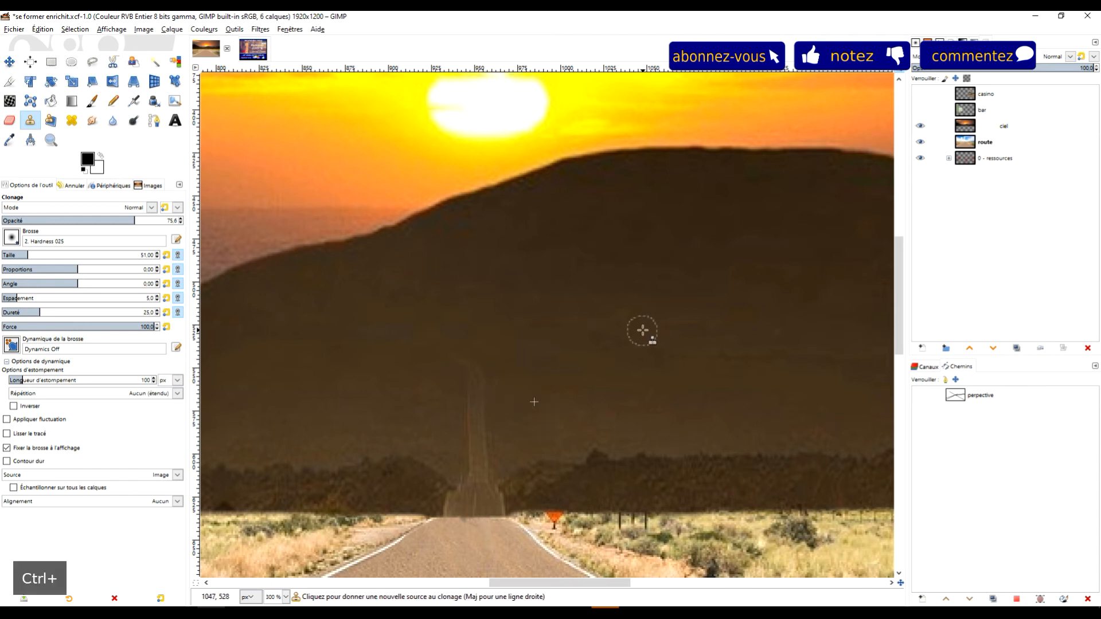
pyautogui.moveTo(478, 413); pyautogui.dragTo(477, 413)
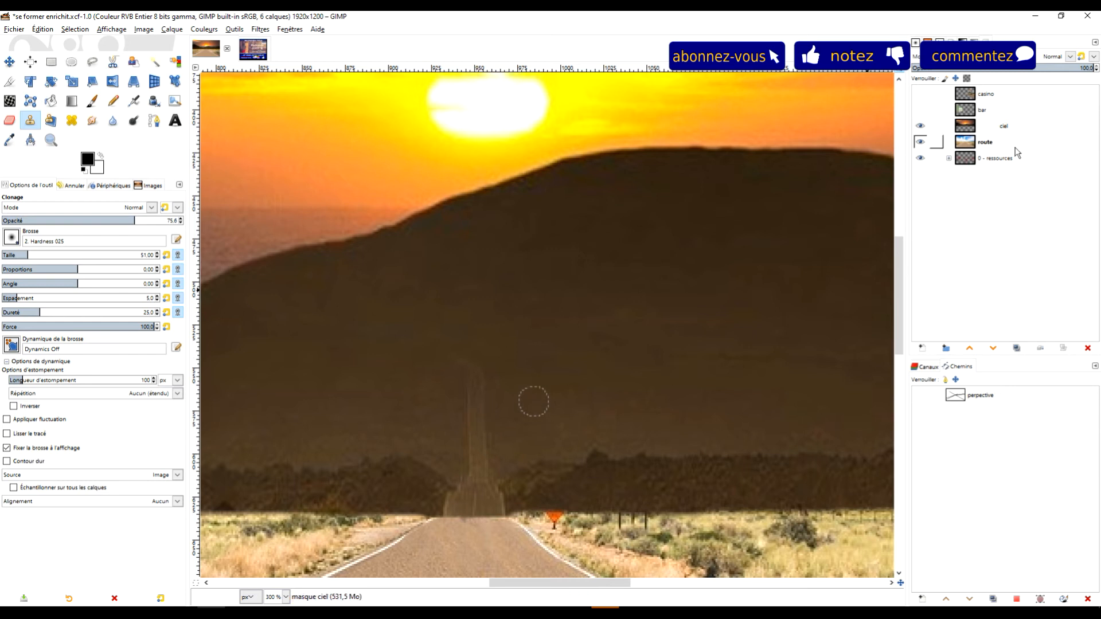
# - Apply the ciel layer's mask to the layer
pyautogui.click(986, 128)
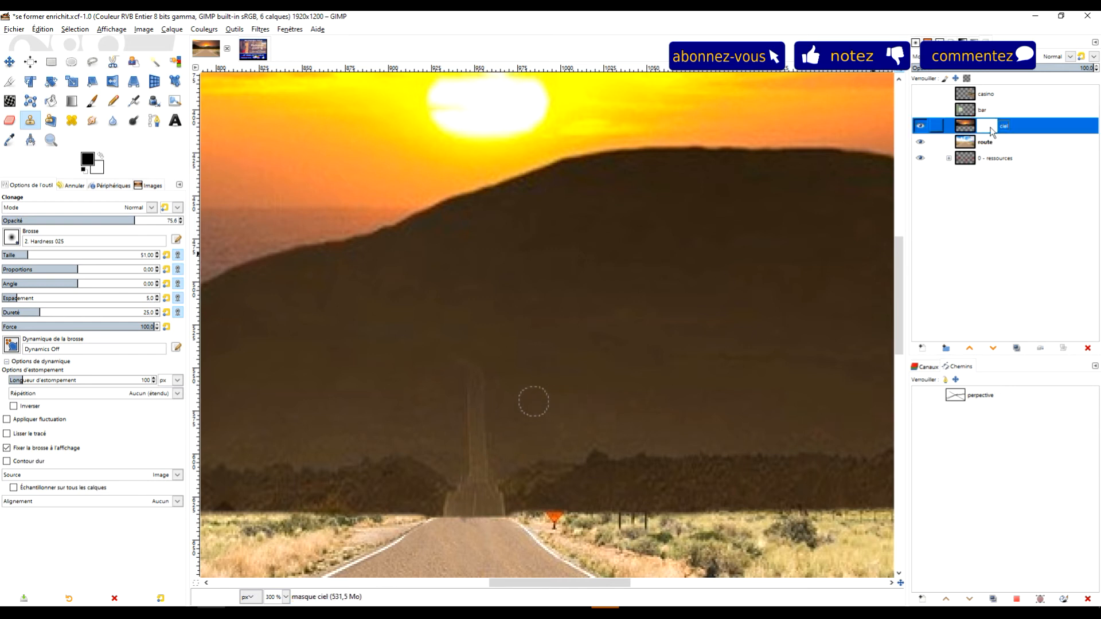
pyautogui.rightClick(991, 131)
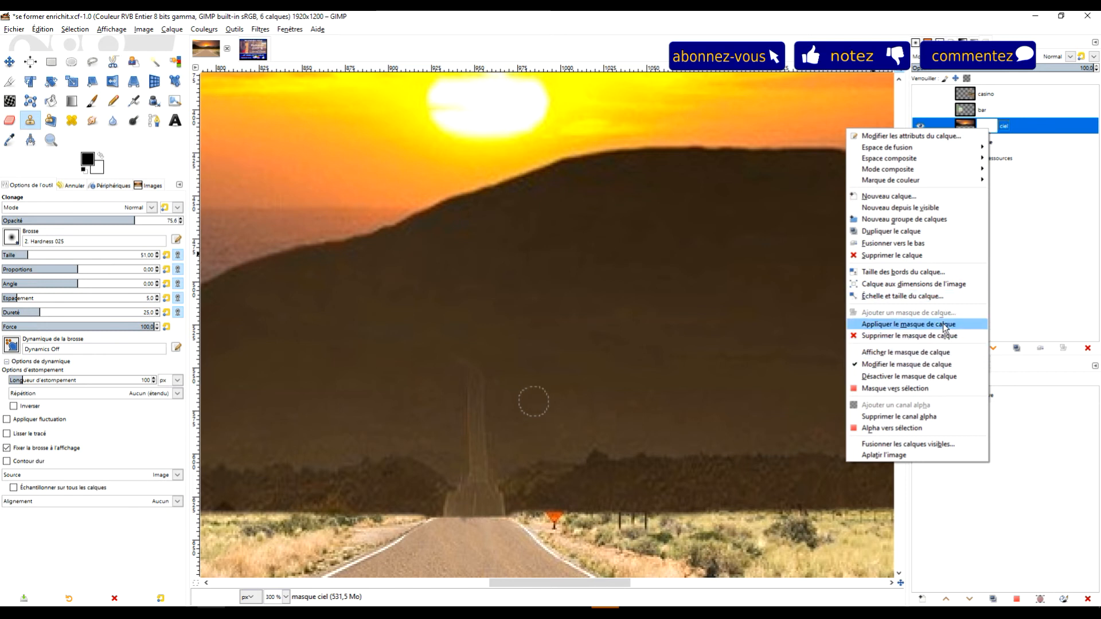
pyautogui.click(945, 325)
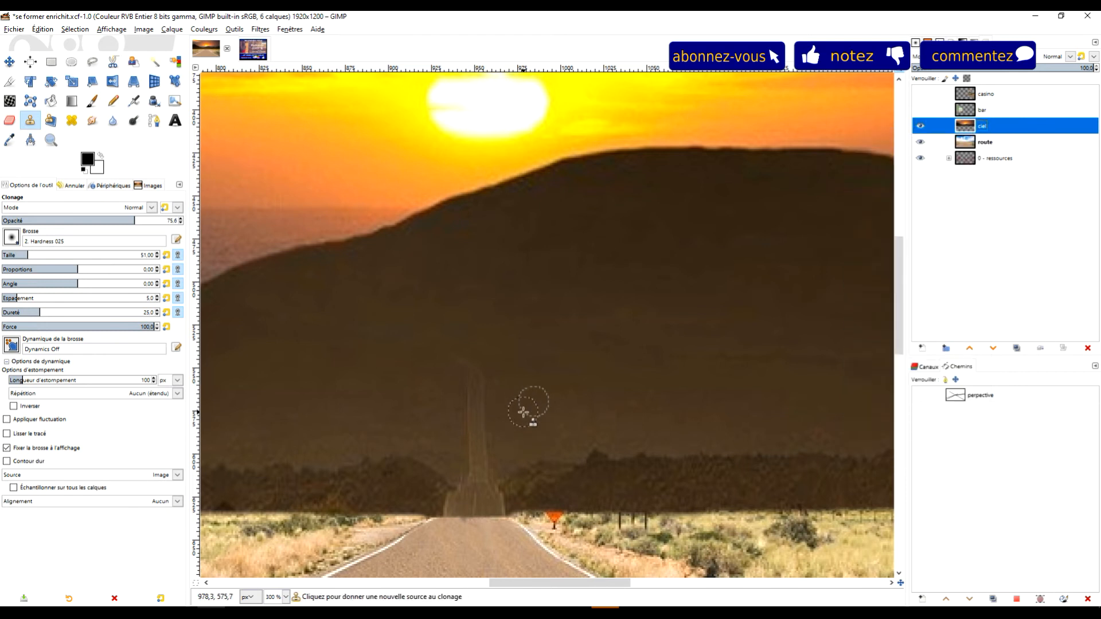
# - Clone dark hillside over the upper part of the faint distant road and tree line over its base
pyautogui.press('ctrl')
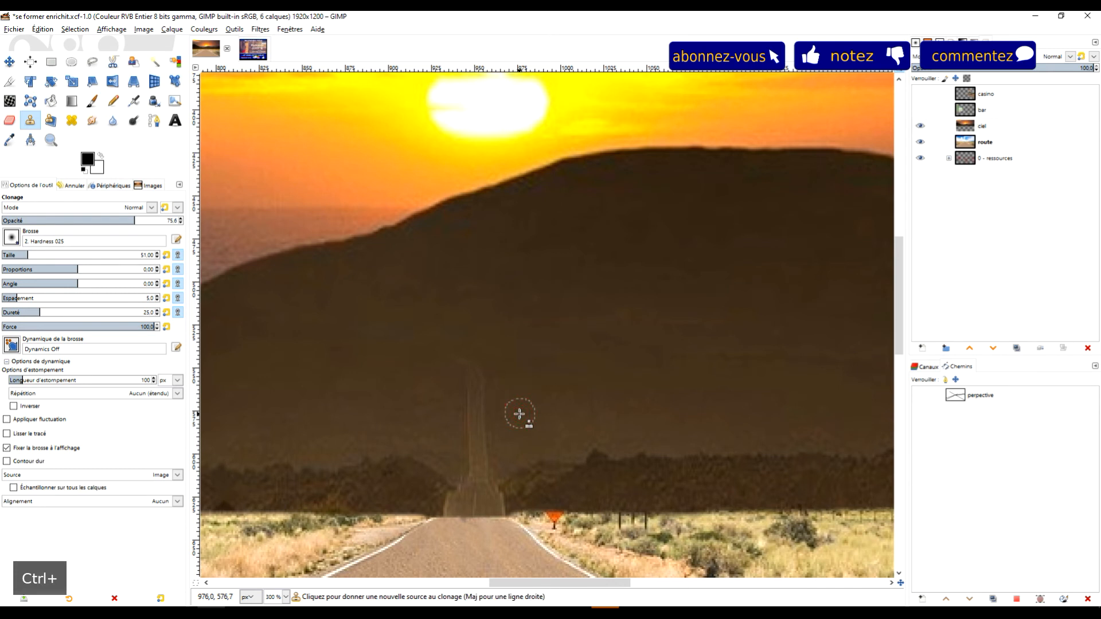
pyautogui.keyDown('ctrl'); pyautogui.click(520, 414); pyautogui.keyUp('ctrl')
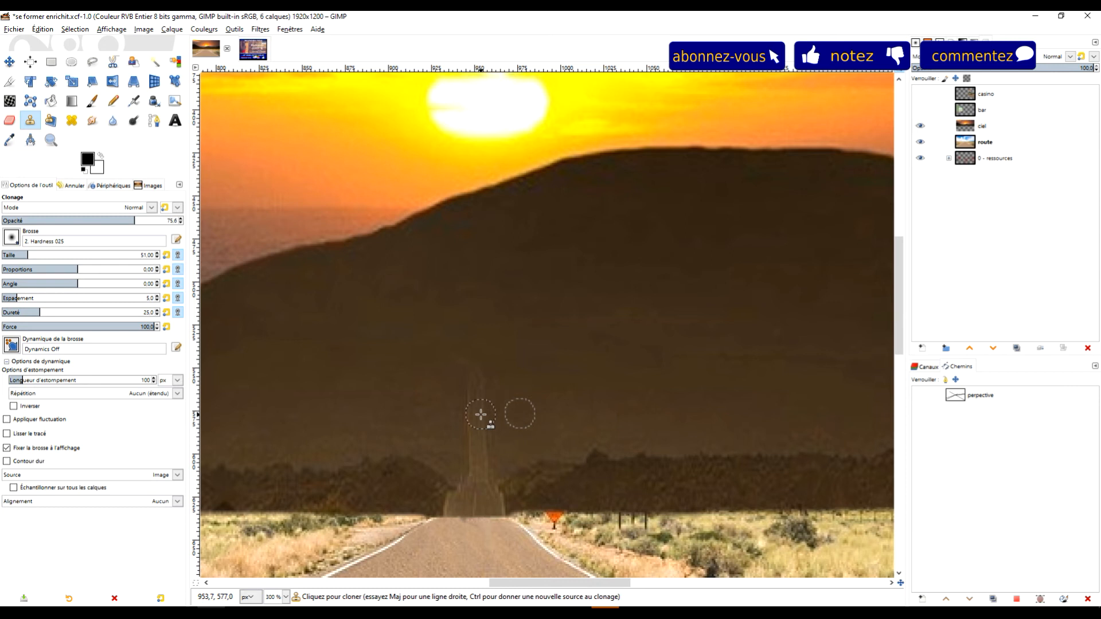
pyautogui.moveTo(489, 418)
pyautogui.mouseDown()
pyautogui.moveTo(527, 400)
pyautogui.moveTo(499, 385)
pyautogui.moveTo(473, 413)
pyautogui.moveTo(490, 370)
pyautogui.moveTo(476, 391)
pyautogui.moveTo(483, 359)
pyautogui.moveTo(463, 370)
pyautogui.mouseUp()
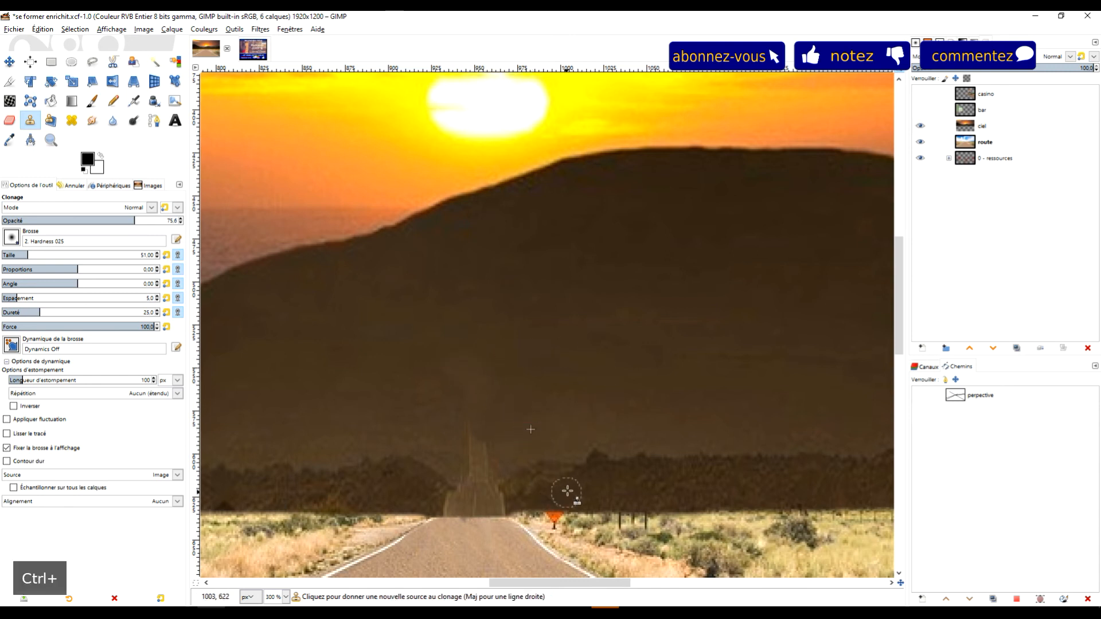
pyautogui.keyDown('ctrl'); pyautogui.click(628, 489); pyautogui.keyUp('ctrl')
pyautogui.moveTo(507, 494)
pyautogui.mouseDown()
pyautogui.moveTo(421, 496)
pyautogui.moveTo(496, 496)
pyautogui.mouseUp()
pyautogui.keyDown('ctrl'); pyautogui.click(395, 485); pyautogui.keyUp('ctrl')
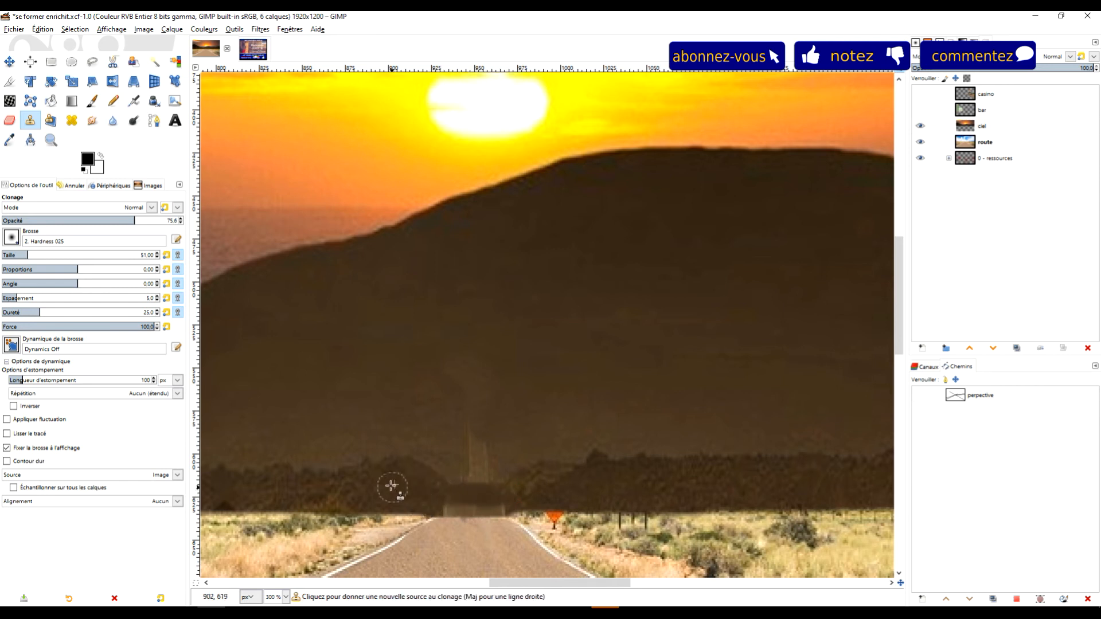
# - Set the Clone opacity to 100 and cover the rest of the faint road with cloned tree line and hillside
pyautogui.keyDown('ctrl'); pyautogui.click(372, 465); pyautogui.keyUp('ctrl')
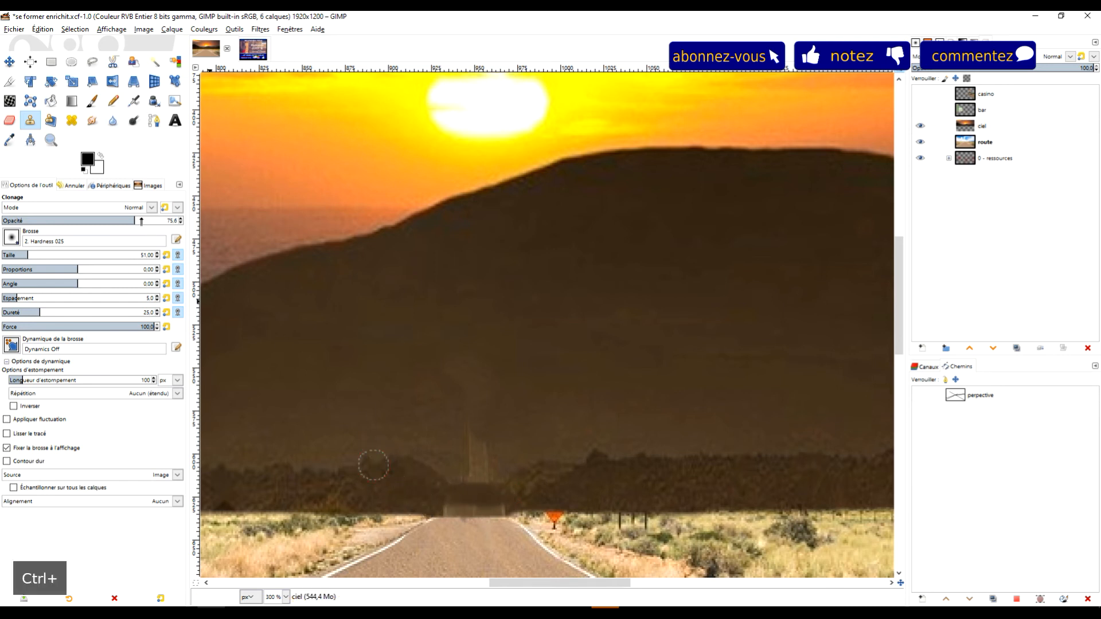
pyautogui.moveTo(141, 221); pyautogui.dragTo(193, 218)
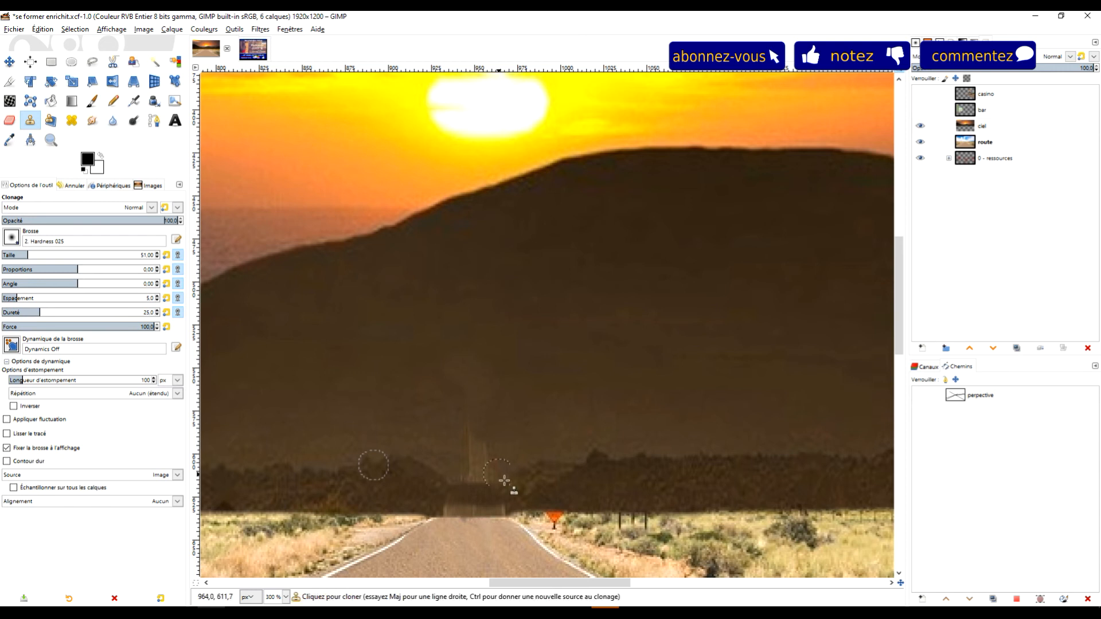
pyautogui.moveTo(449, 475)
pyautogui.mouseDown()
pyautogui.moveTo(489, 476)
pyautogui.moveTo(438, 484)
pyautogui.moveTo(460, 489)
pyautogui.moveTo(441, 504)
pyautogui.moveTo(505, 508)
pyautogui.moveTo(537, 493)
pyautogui.moveTo(478, 479)
pyautogui.moveTo(558, 474)
pyautogui.moveTo(523, 487)
pyautogui.moveTo(575, 473)
pyautogui.moveTo(522, 470)
pyautogui.moveTo(505, 445)
pyautogui.moveTo(475, 448)
pyautogui.moveTo(495, 440)
pyautogui.moveTo(461, 447)
pyautogui.moveTo(496, 450)
pyautogui.moveTo(478, 425)
pyautogui.moveTo(501, 421)
pyautogui.moveTo(472, 413)
pyautogui.moveTo(481, 385)
pyautogui.moveTo(500, 384)
pyautogui.moveTo(461, 376)
pyautogui.mouseUp()
pyautogui.keyDown('ctrl'); pyautogui.click(549, 436); pyautogui.keyUp('ctrl')
pyautogui.keyDown('ctrl'); pyautogui.click(571, 331); pyautogui.keyUp('ctrl')
pyautogui.moveTo(524, 356); pyautogui.dragTo(540, 432)
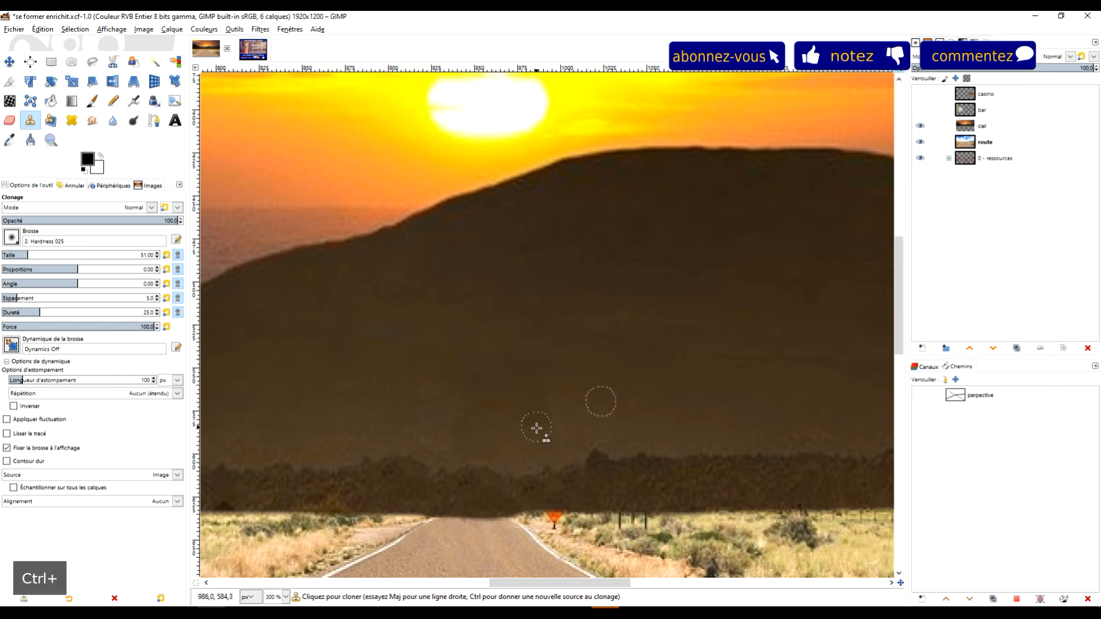
# - Set the Clone opacity to about 53.1 and blend the retouched hillside with texture from both sides
pyautogui.moveTo(100, 218); pyautogui.dragTo(94, 219)
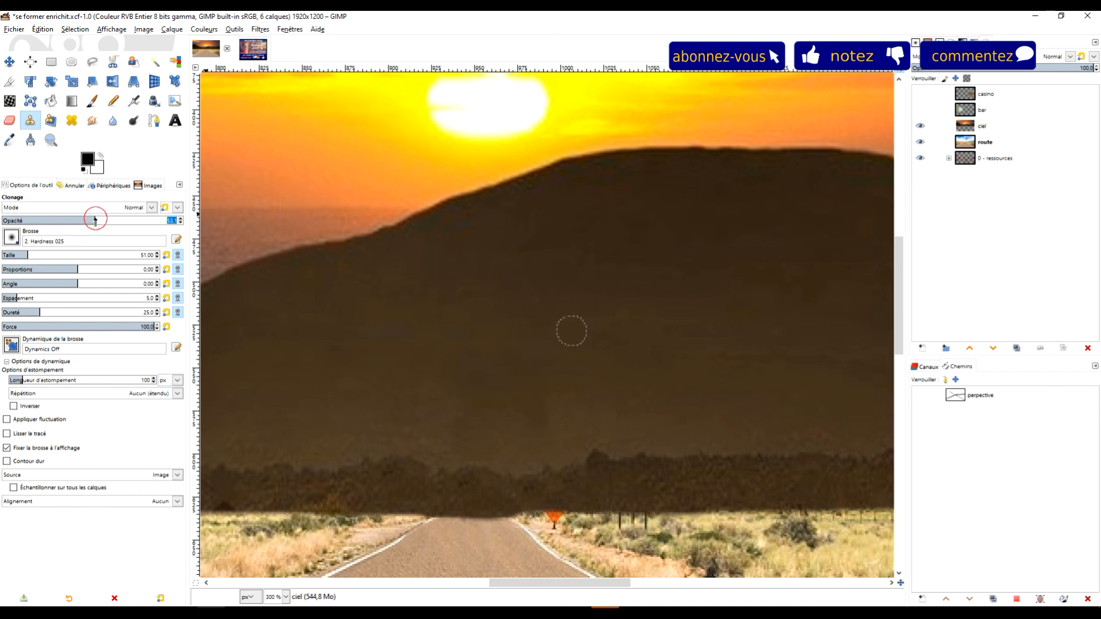
pyautogui.keyDown('ctrl'); pyautogui.click(577, 369); pyautogui.keyUp('ctrl')
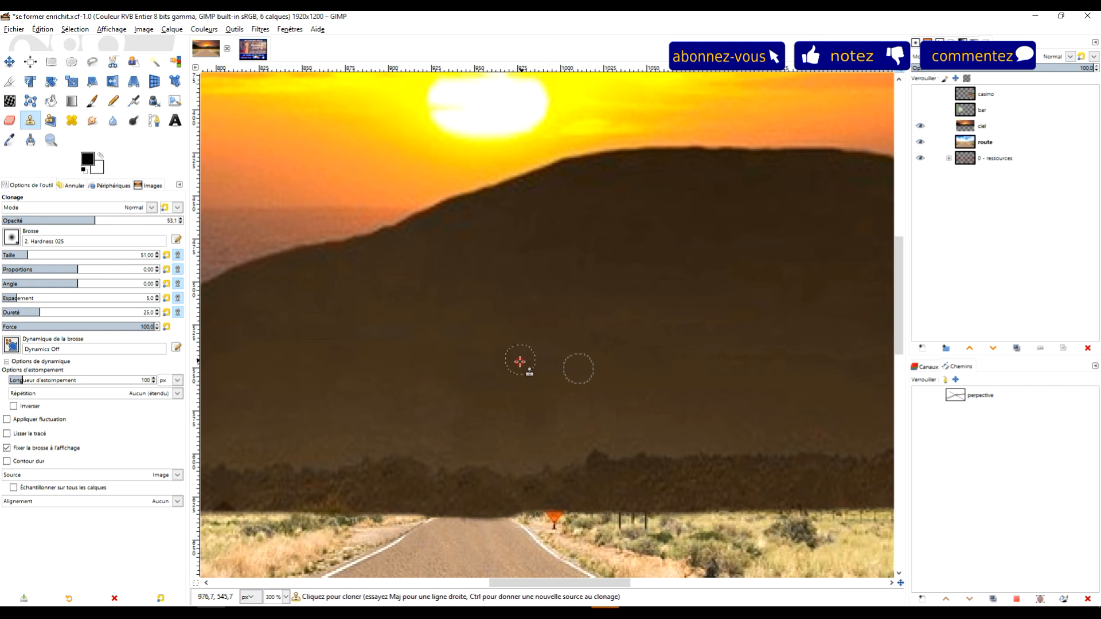
pyautogui.keyDown('ctrl'); pyautogui.click(383, 382); pyautogui.keyUp('ctrl')
pyautogui.keyDown('ctrl'); pyautogui.click(414, 359); pyautogui.keyUp('ctrl')
pyautogui.moveTo(447, 381); pyautogui.dragTo(448, 385)
pyautogui.moveTo(445, 386); pyautogui.dragTo(444, 422)
# - Lower the Clone opacity to 24.1 and smooth the remaining patches on the hillside above the road
pyautogui.click(44, 218)
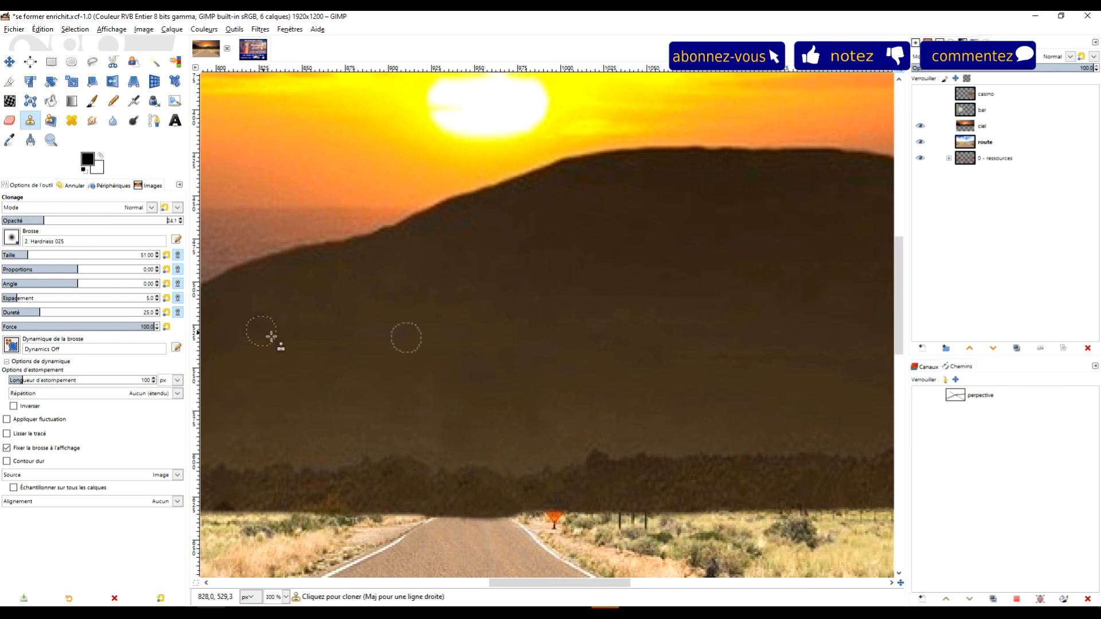
pyautogui.keyDown('ctrl'); pyautogui.click(378, 389); pyautogui.keyUp('ctrl')
pyautogui.moveTo(442, 381)
pyautogui.mouseDown()
pyautogui.moveTo(457, 408)
pyautogui.moveTo(449, 424)
pyautogui.mouseUp()
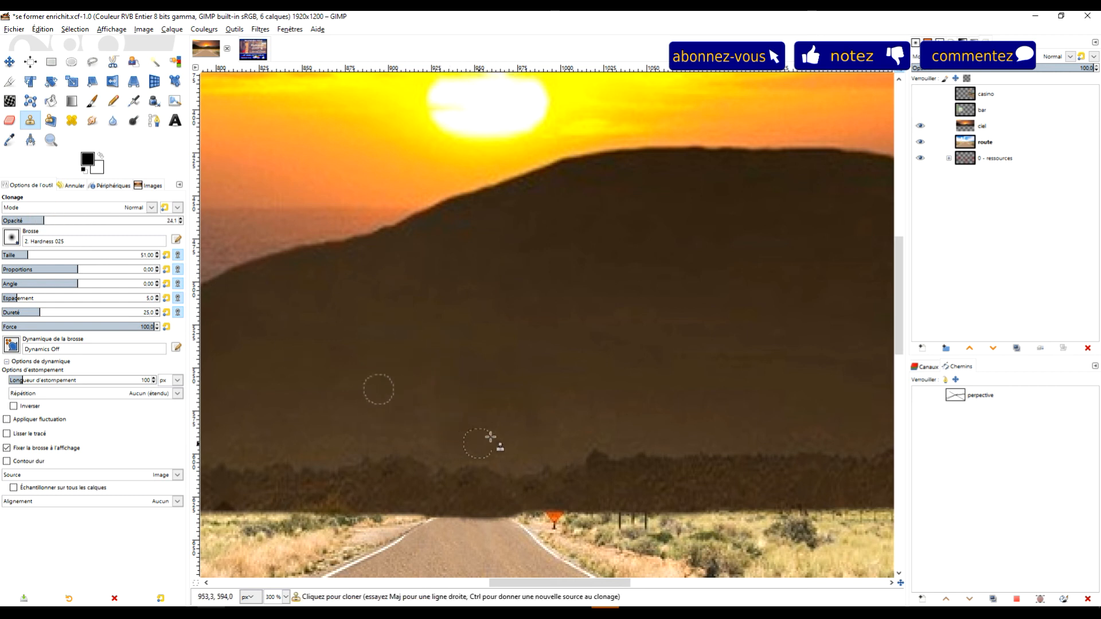
pyautogui.moveTo(442, 381)
pyautogui.mouseDown()
pyautogui.moveTo(436, 418)
pyautogui.moveTo(502, 458)
pyautogui.moveTo(443, 438)
pyautogui.mouseUp()
pyautogui.keyDown('ctrl'); pyautogui.click(526, 312); pyautogui.keyUp('ctrl')
pyautogui.moveTo(486, 348)
pyautogui.mouseDown()
pyautogui.moveTo(576, 382)
pyautogui.moveTo(529, 344)
pyautogui.moveTo(515, 377)
pyautogui.moveTo(599, 410)
pyautogui.moveTo(608, 356)
pyautogui.moveTo(576, 355)
pyautogui.moveTo(509, 384)
pyautogui.mouseUp()
pyautogui.keyDown('ctrl'); pyautogui.click(579, 355); pyautogui.keyUp('ctrl')
pyautogui.keyDown('ctrl'); pyautogui.click(586, 408); pyautogui.keyUp('ctrl')
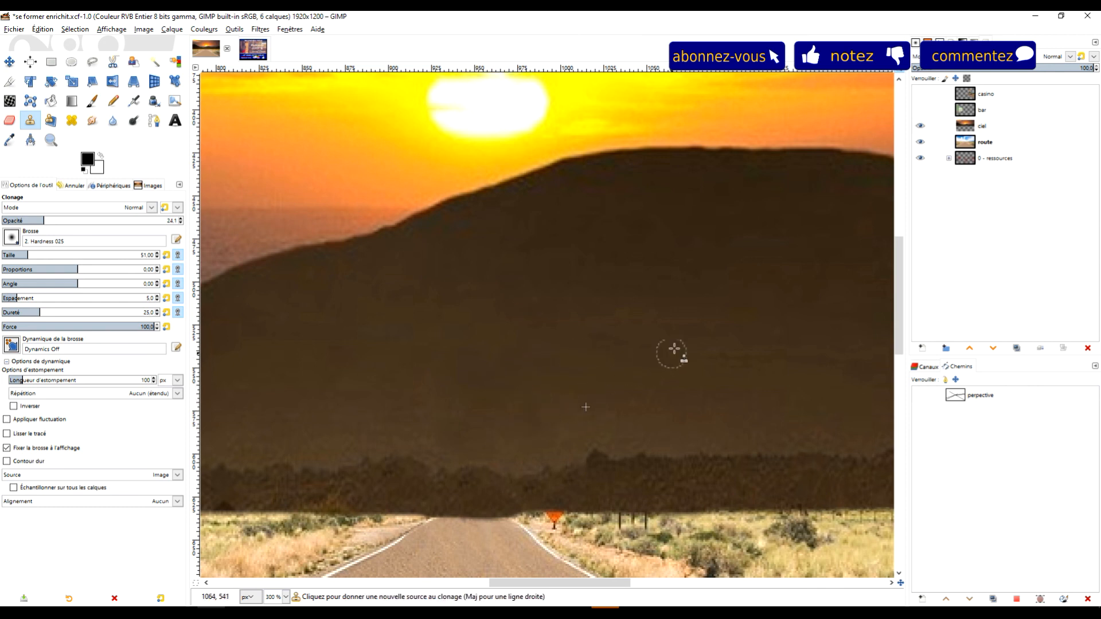
# - Show the bar and casino layers and switch to the Rectangle Select tool
pyautogui.scroll(-4, 670, 351)
pyautogui.moveTo(767, 333)
pyautogui.mouseDown()
pyautogui.moveTo(751, 348)
pyautogui.moveTo(771, 310)
pyautogui.moveTo(729, 277)
pyautogui.mouseUp()
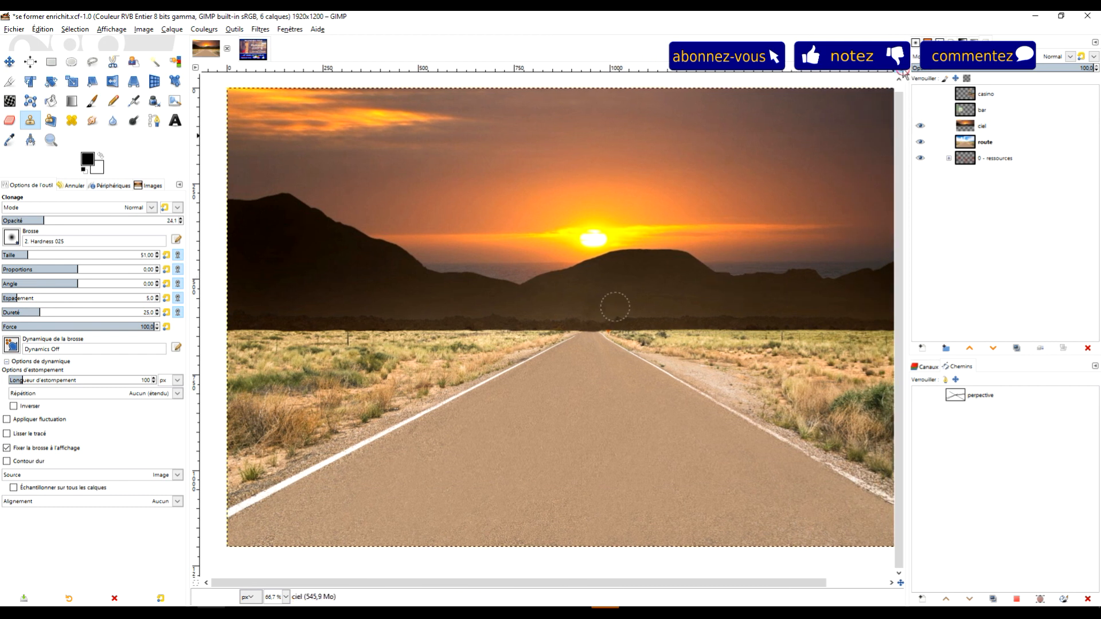
pyautogui.click(920, 110)
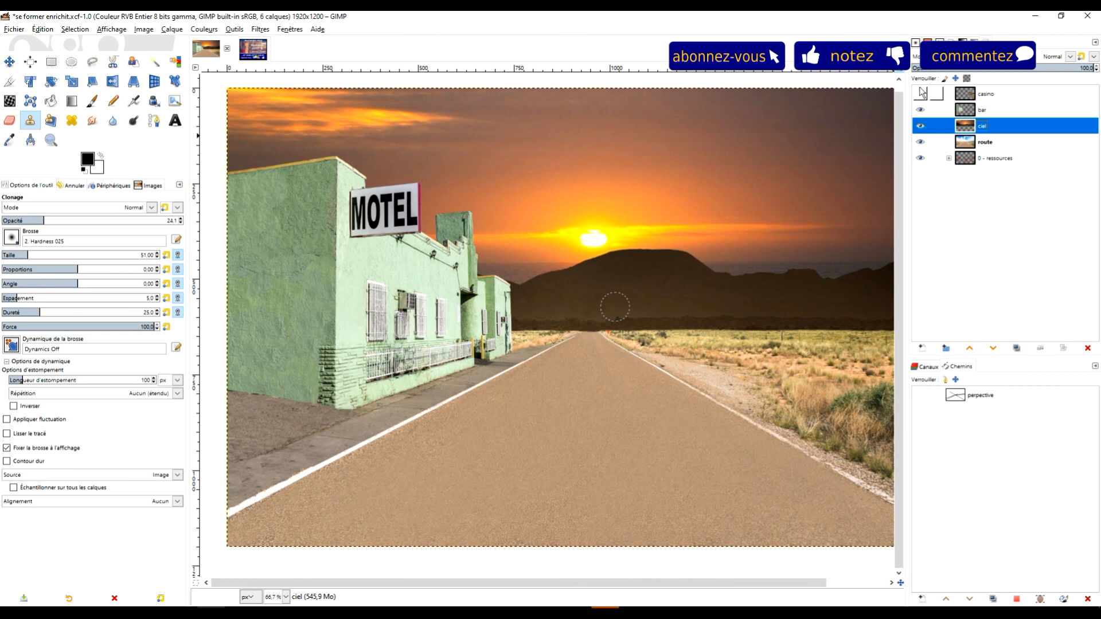
pyautogui.click(920, 94)
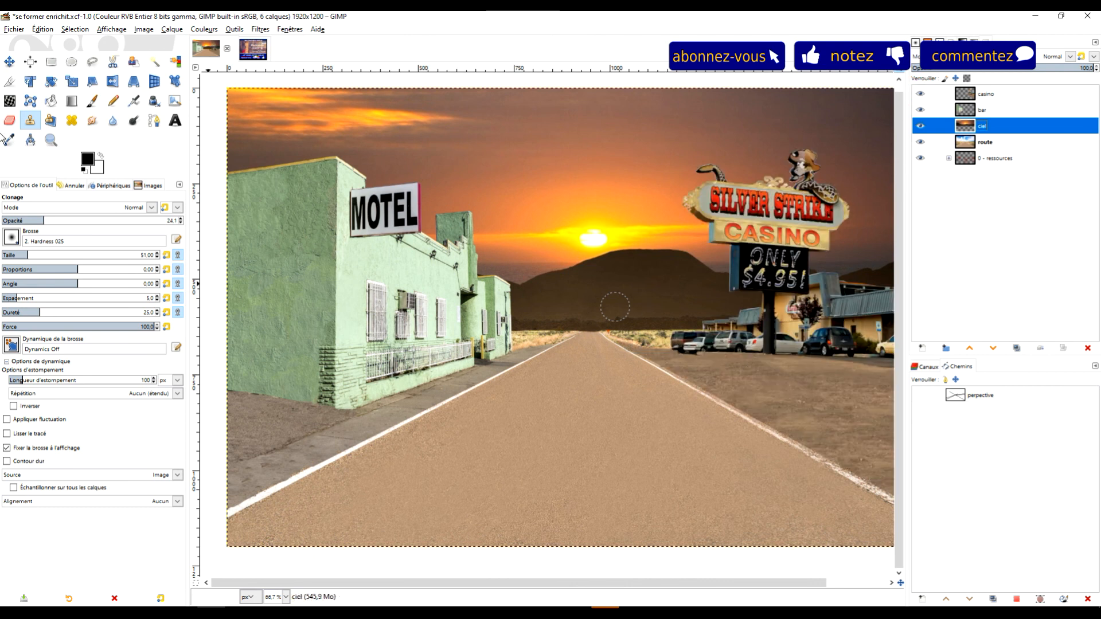
pyautogui.click(51, 62)
pyautogui.click(615, 400)
pyautogui.scroll(-1, 638, 402)
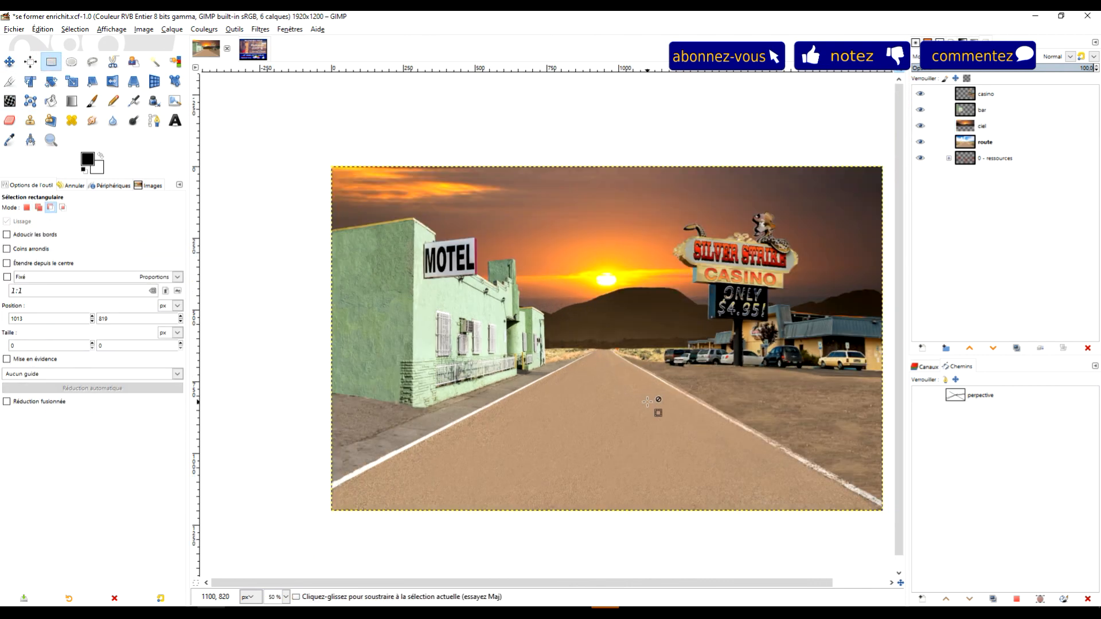
pyautogui.moveTo(609, 410); pyautogui.dragTo(593, 385)
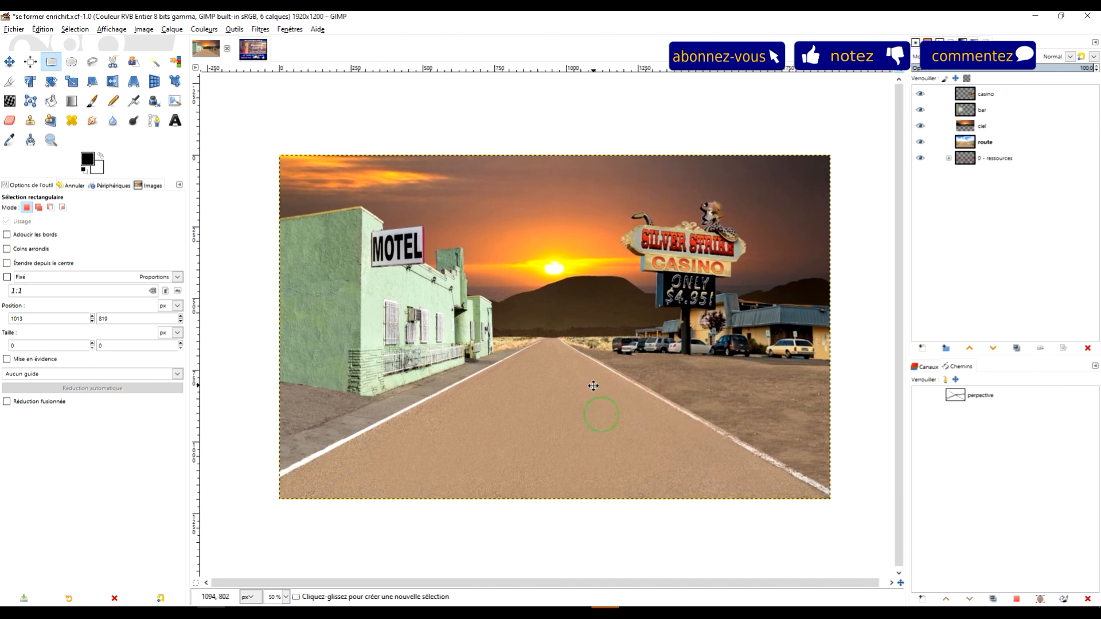